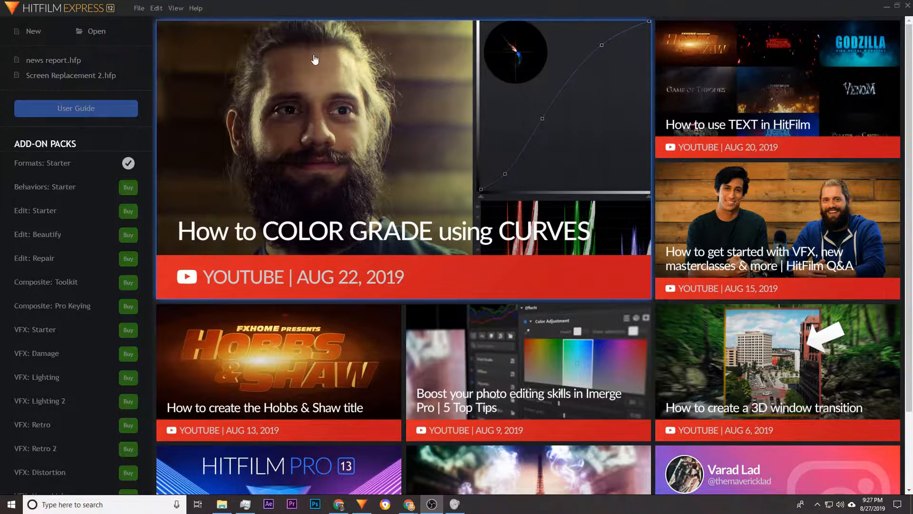
Create a new project using the 1080p Full HD @ 29.97 fps template.
click(139, 10)
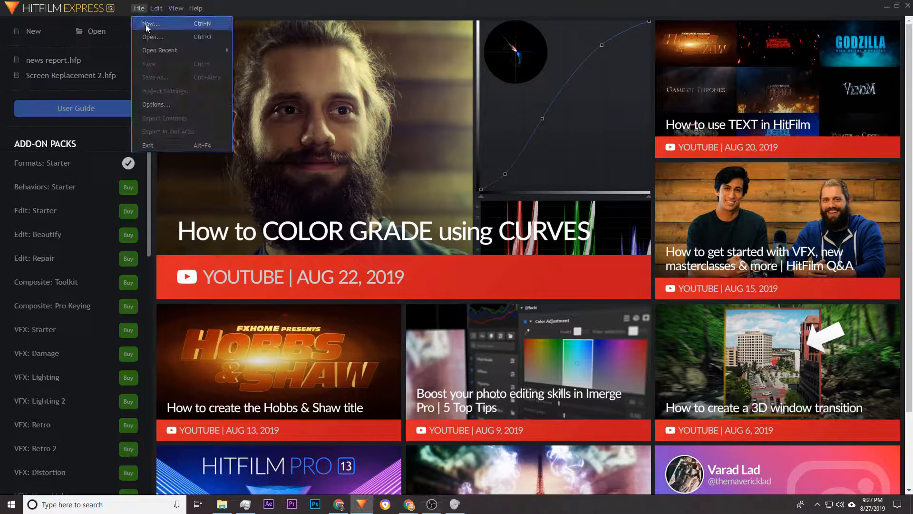
click(147, 25)
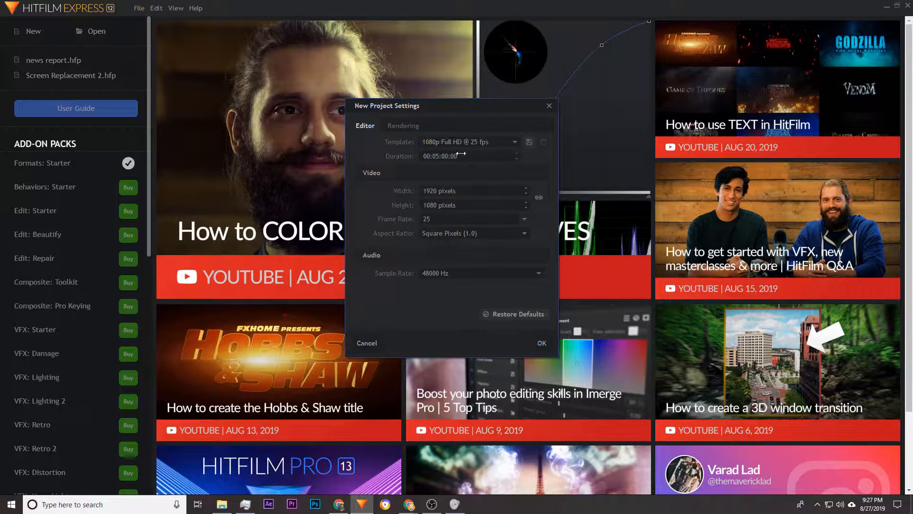
click(426, 142)
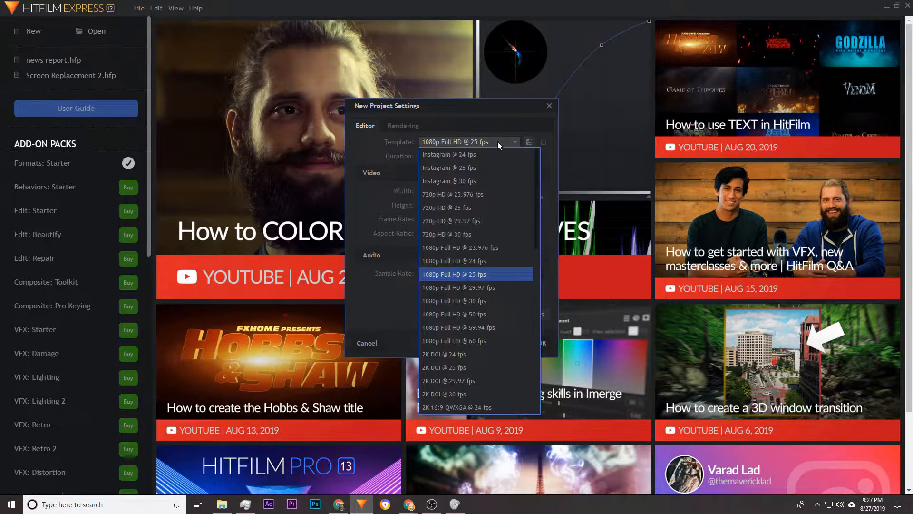
click(493, 287)
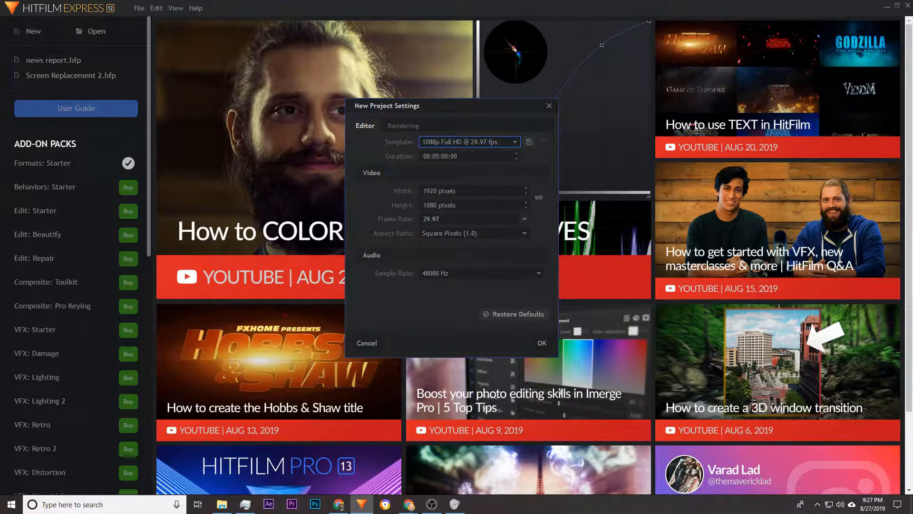
click(547, 345)
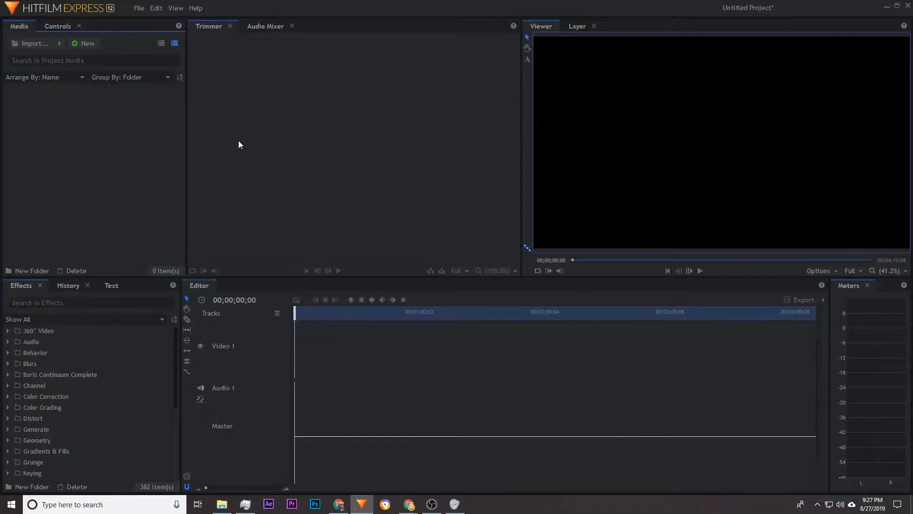
Switch the workspace layout to Editing.
click(177, 8)
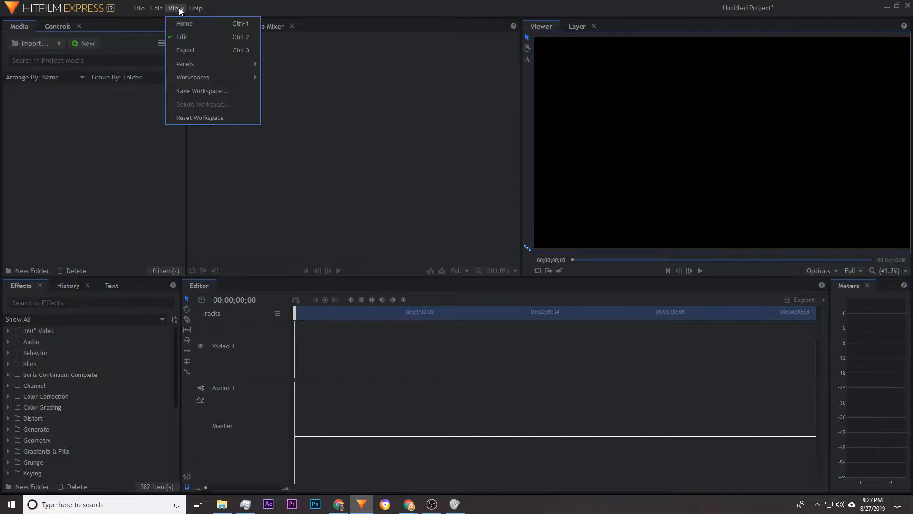
mouse_move(194, 83)
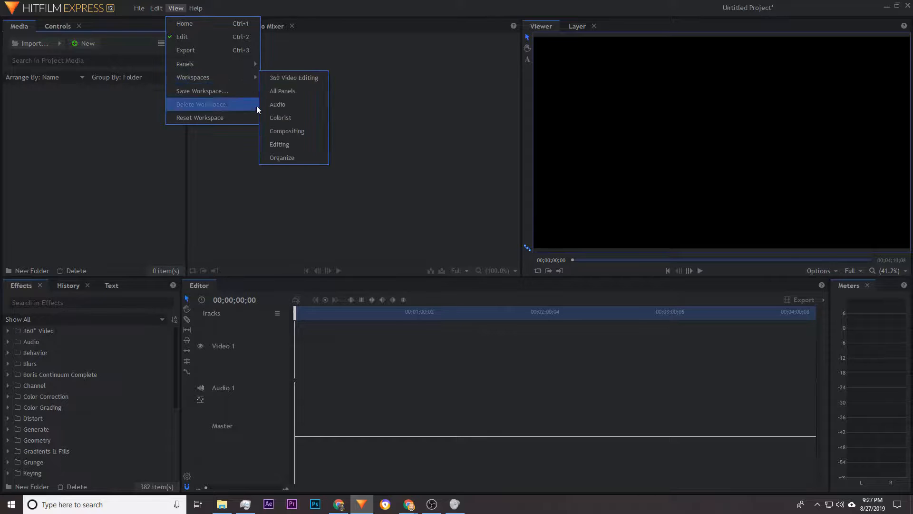
click(285, 148)
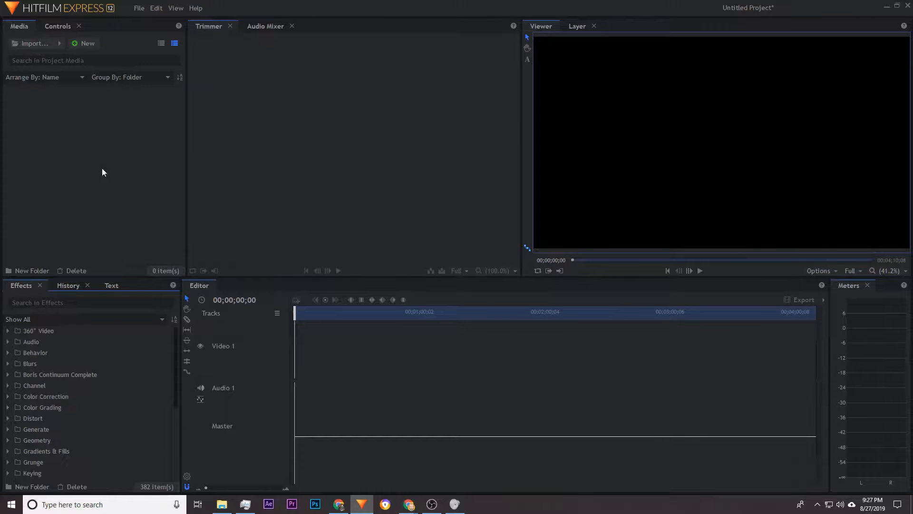
Switch to File Explorer and open the Scene 18-20 folder inside Movie Making on Local Disk (C:).
mouse_move(214, 509)
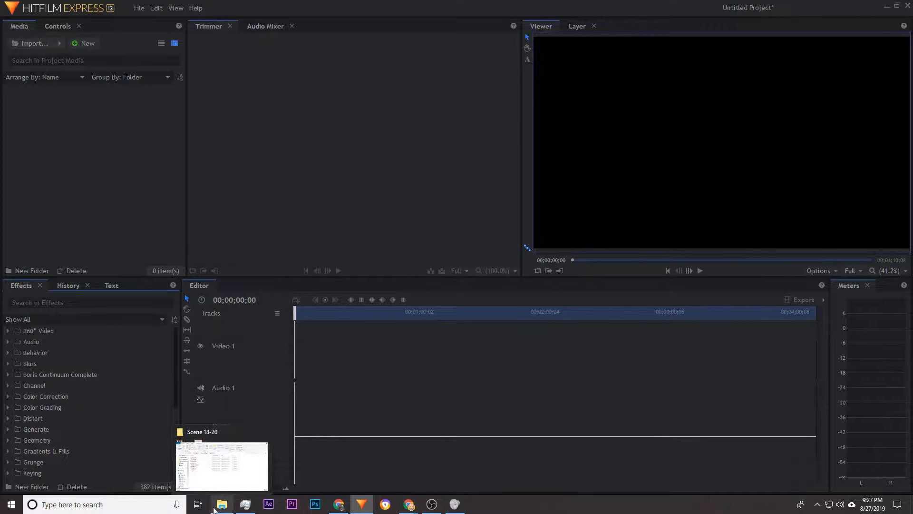
click(224, 486)
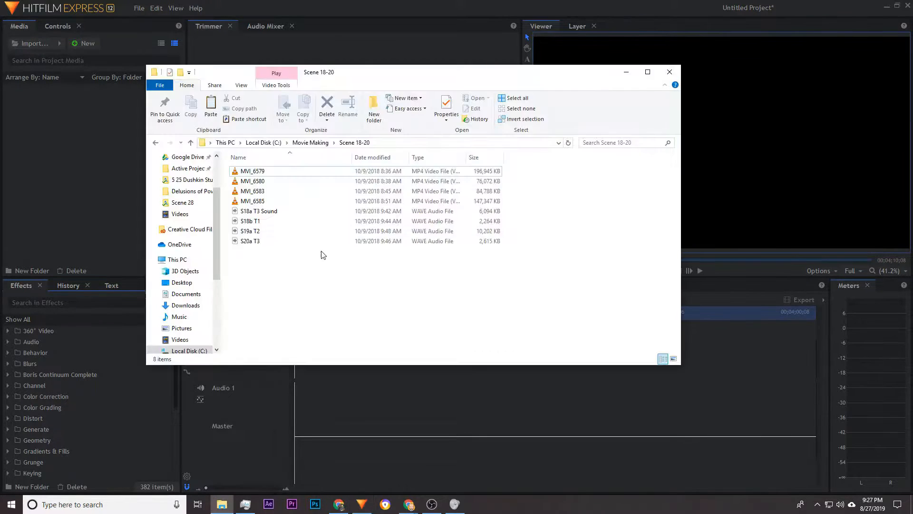
click(324, 146)
click(263, 143)
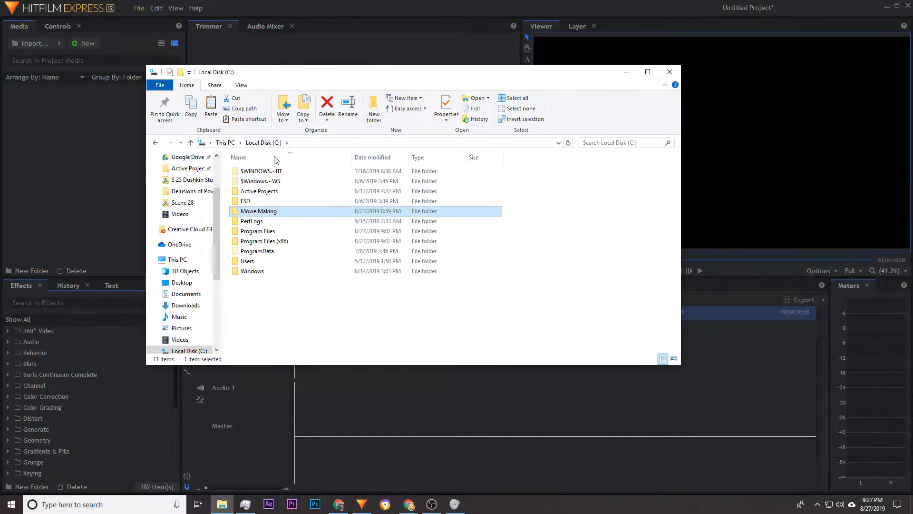
double_click(278, 215)
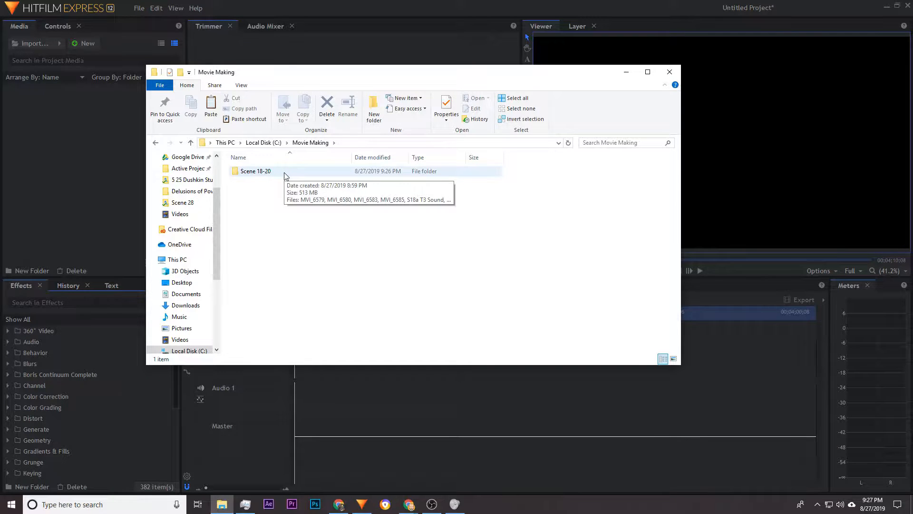
double_click(255, 171)
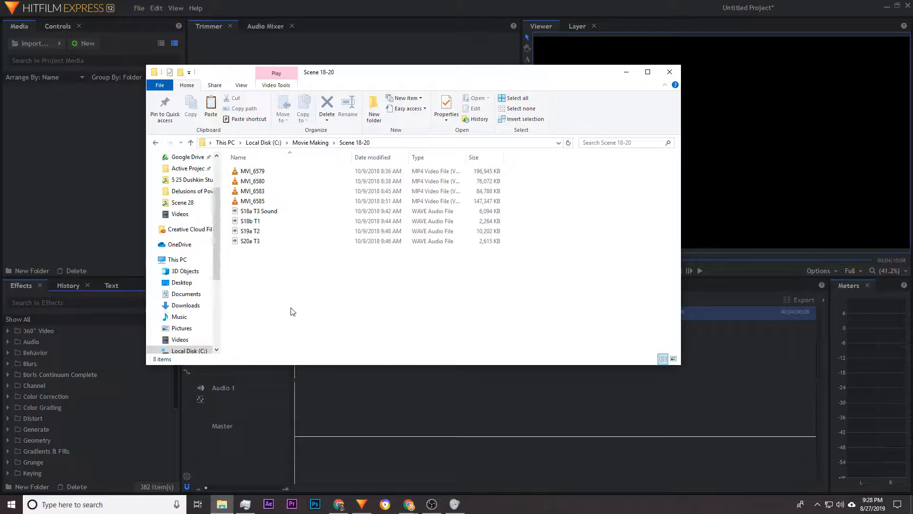
Add all video and audio files from the Scene 18-20 folder to the HitFilm project media, and undo that import.
drag(296, 314, 222, 164)
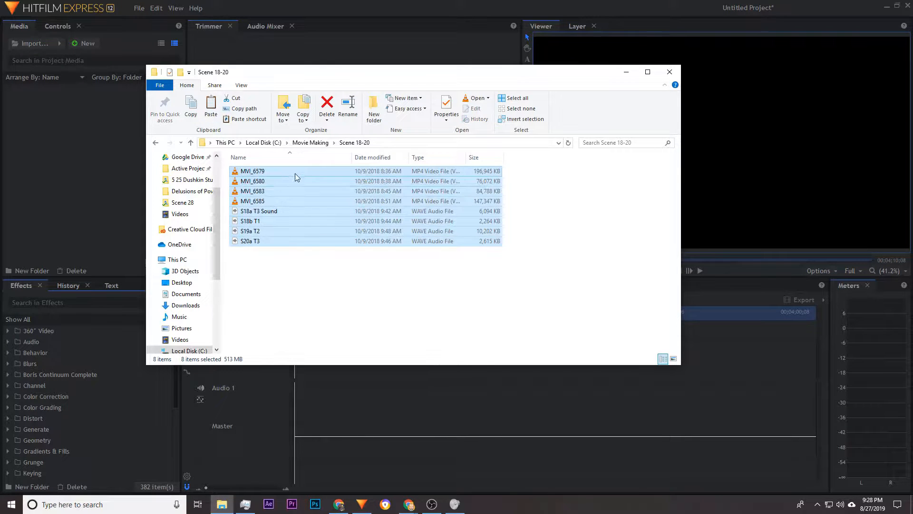
drag(296, 172, 79, 146)
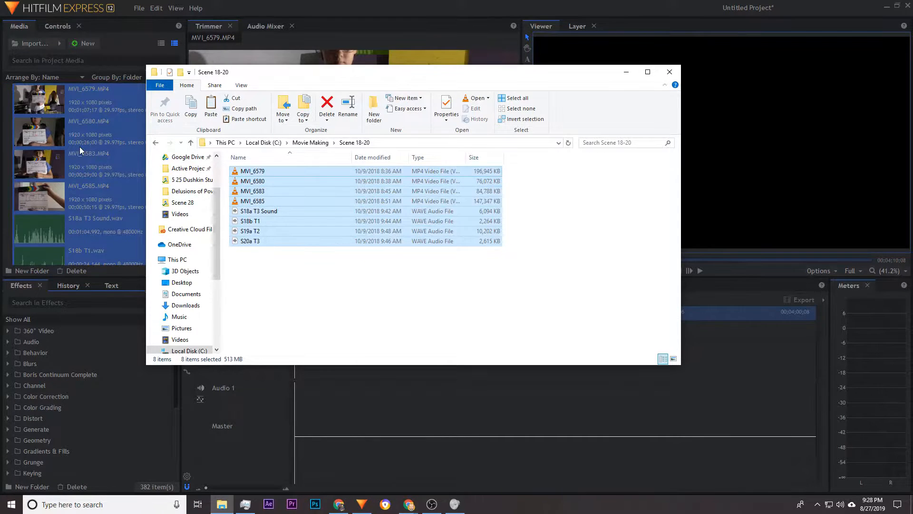
click(254, 14)
key(ctrl+z)
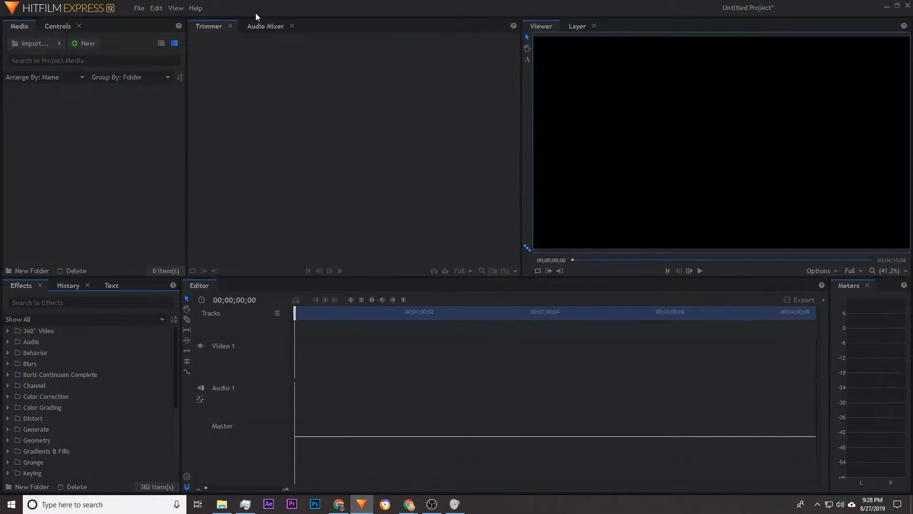
Import all video and audio files from the Scene 18-20 folder inside Movie Making on Local Disk (C:).
click(23, 43)
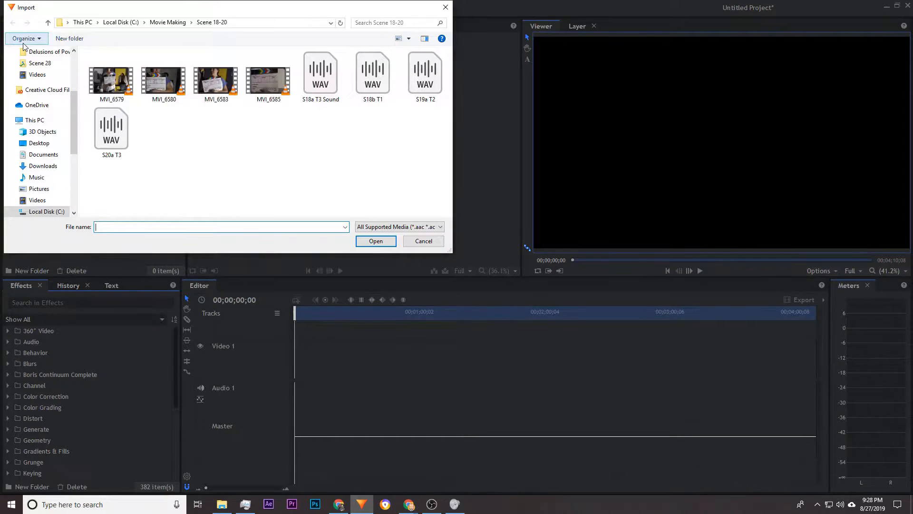
click(133, 23)
double_click(119, 110)
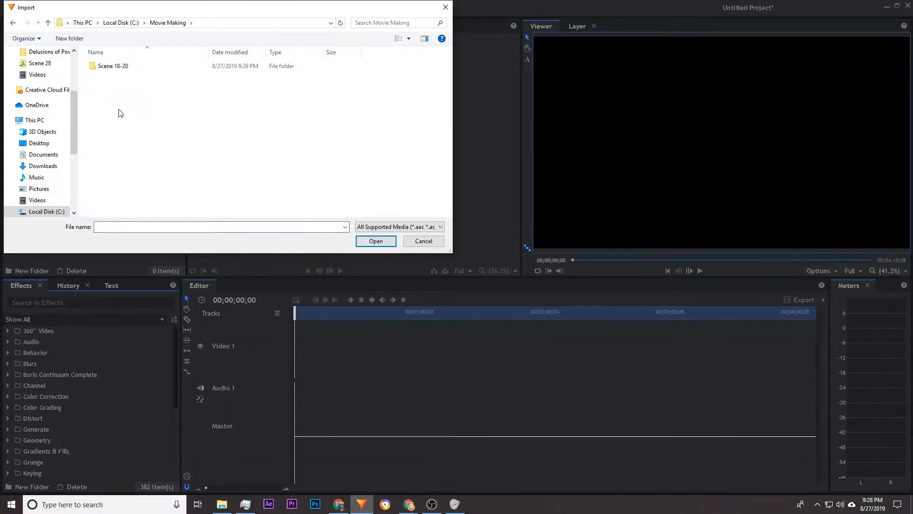
double_click(113, 66)
drag(108, 183, 442, 53)
click(364, 242)
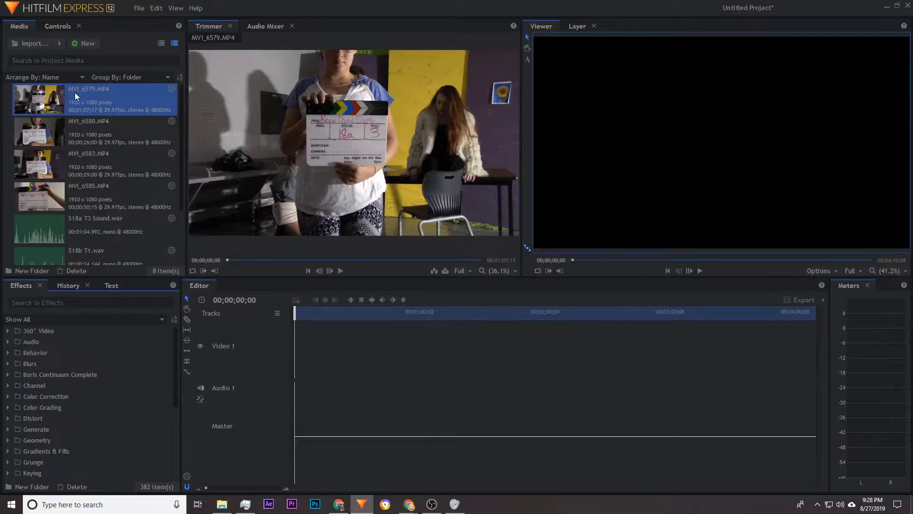
Rename the clip MVI_6579.MP4 in the project media as "18a t3".
mouse_move(230, 111)
right_click(80, 99)
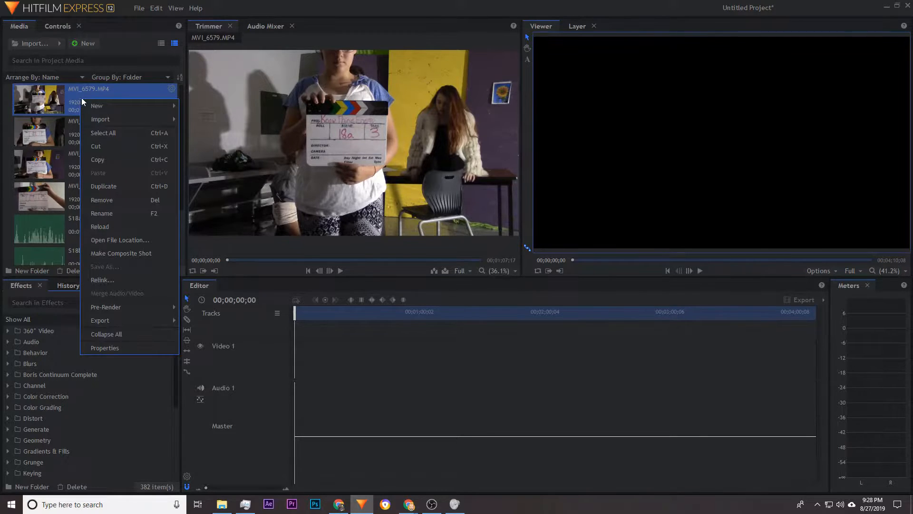
click(151, 214)
text(18a t3)
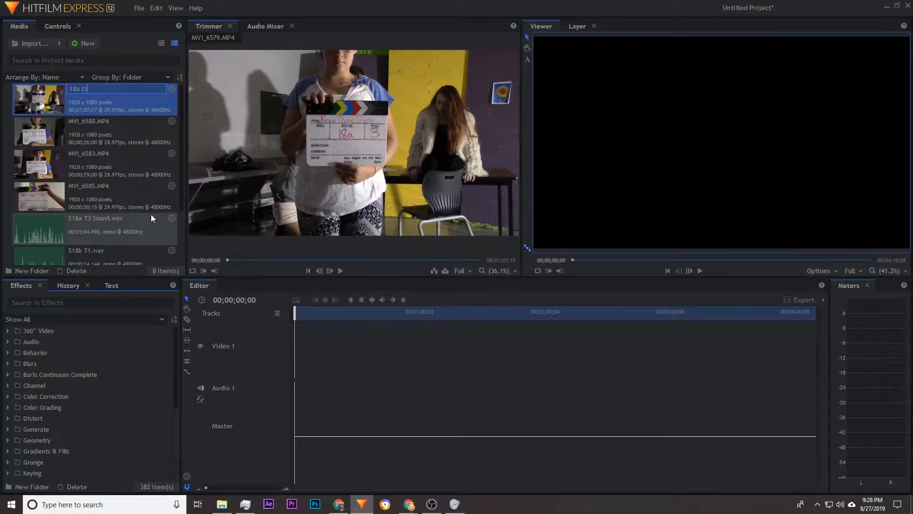
key(Return)
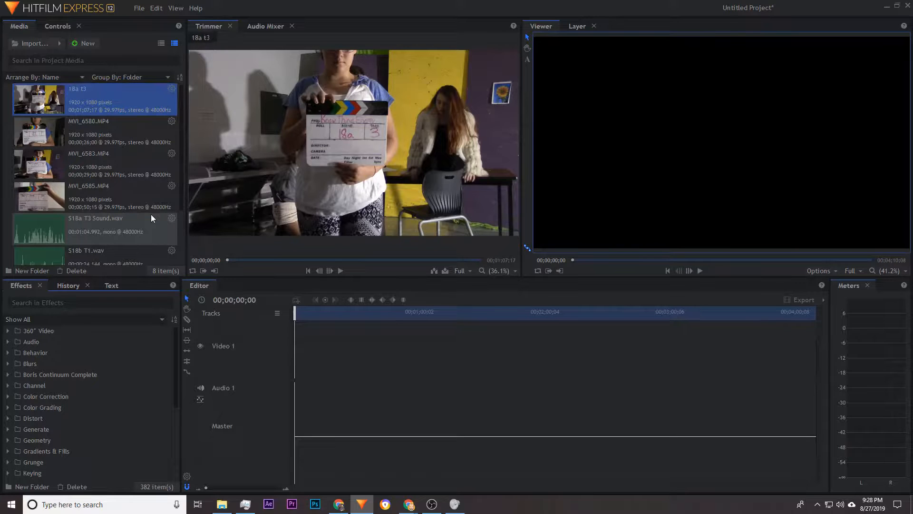
Rename the clip MVI_6580.MP4 in the project media as "18B T1".
click(140, 134)
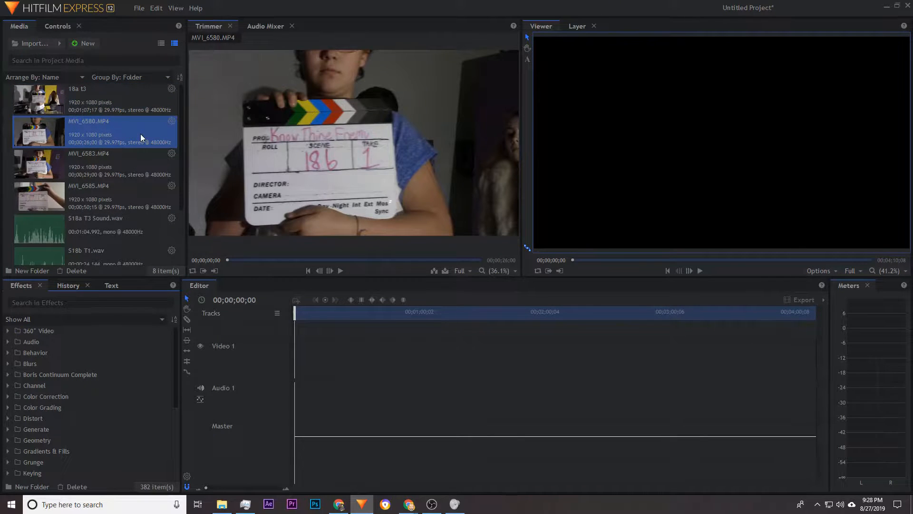
key(F2)
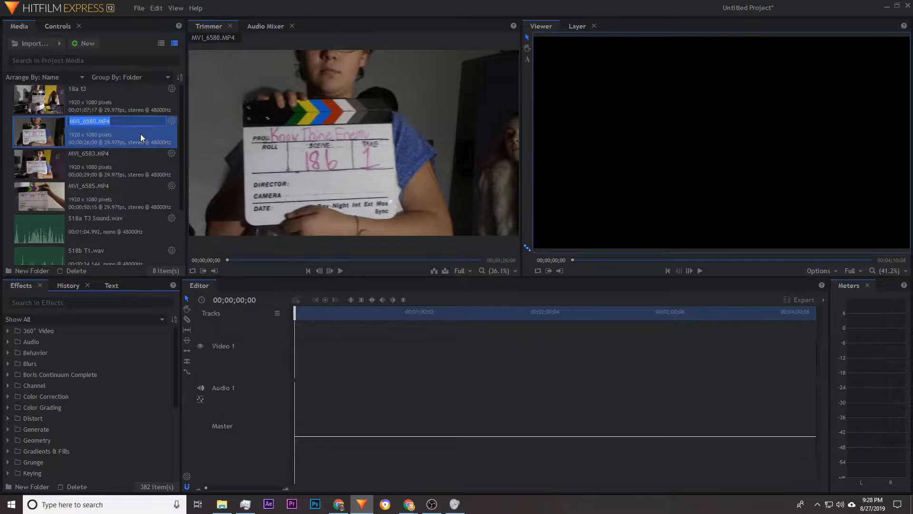
text(18B T1)
key(Return)
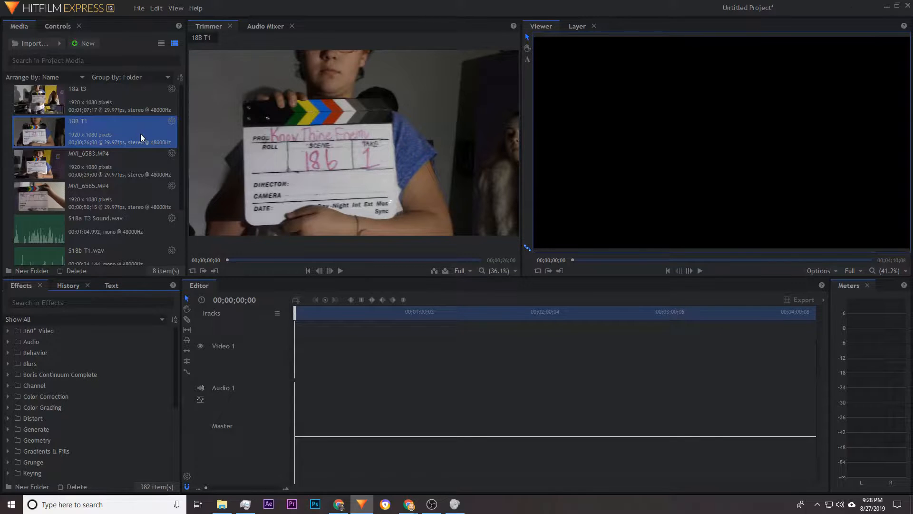
Rename the clip MVI_6583.MP4 in the project media as "20A T3".
click(113, 169)
key(F2)
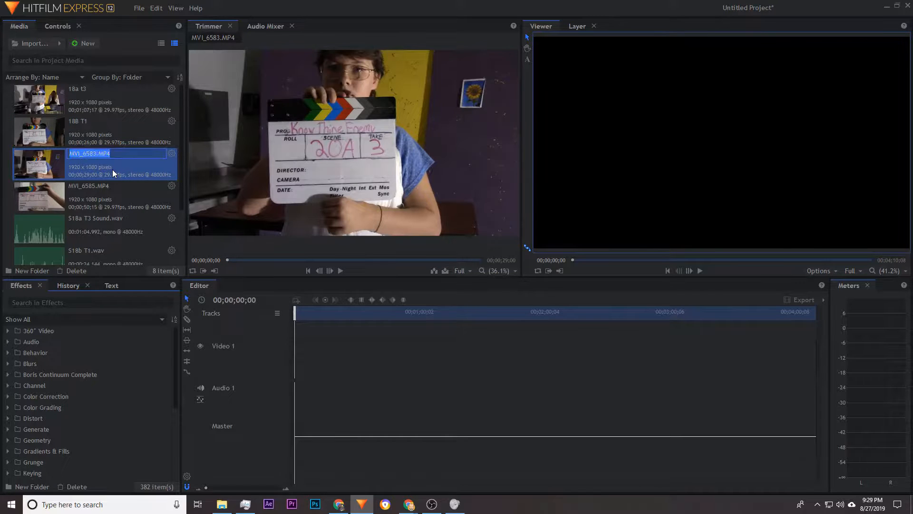
text(20A T3)
key(Return)
Rename the clip MVI_6585.MP4 in the project media as "19A T2".
click(111, 193)
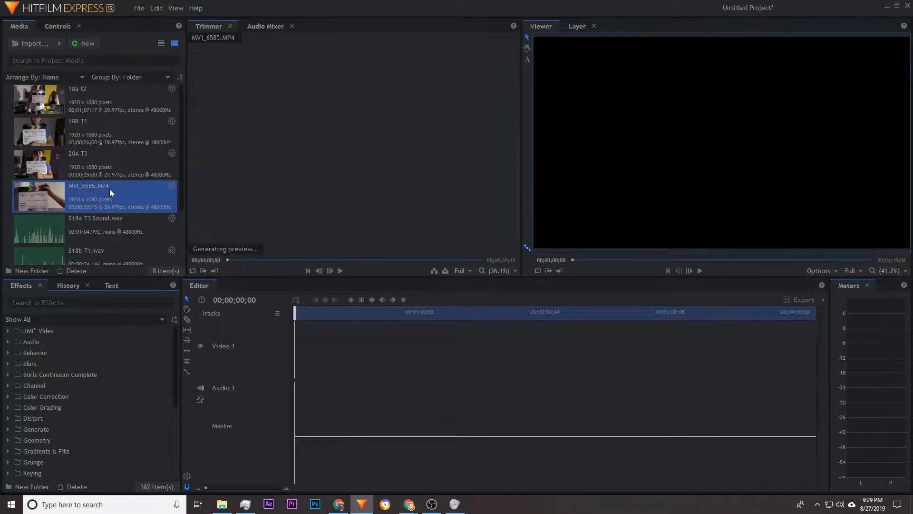
key(F2)
text(1)
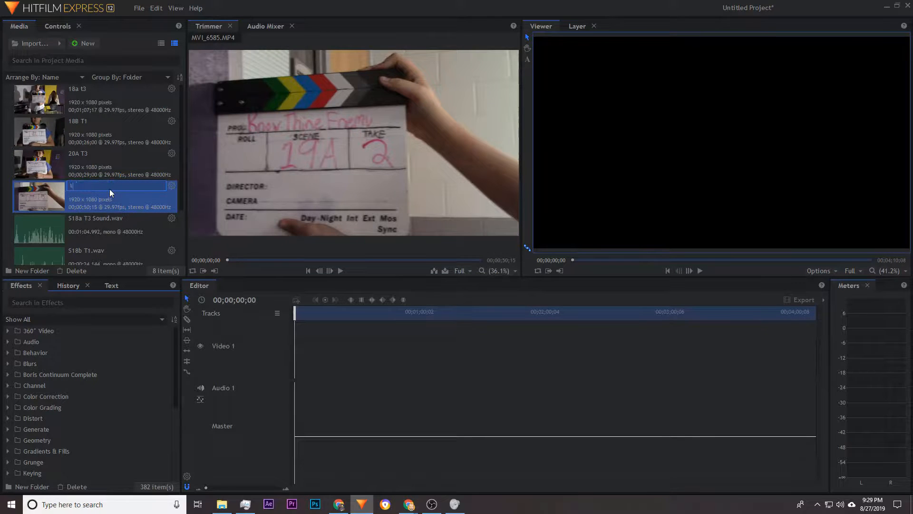
text(9A T2)
key(Return)
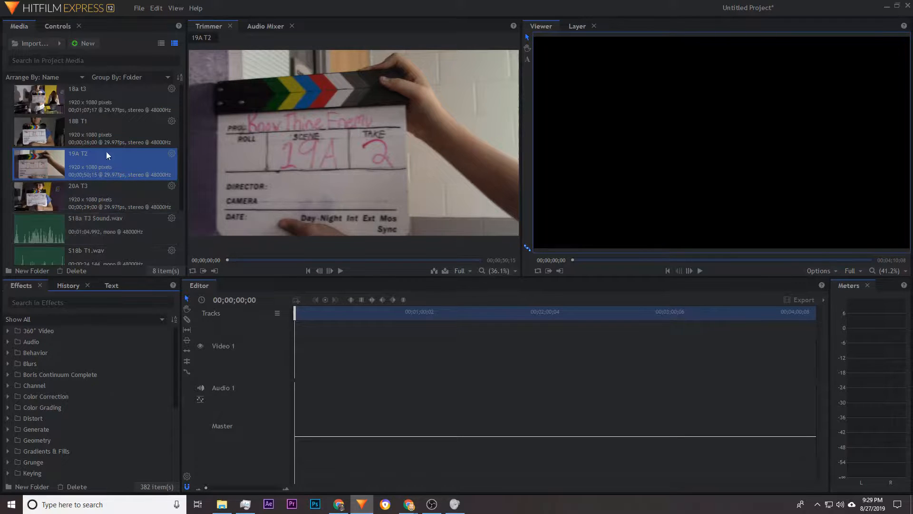
Place the 18a t3 clip at the start of the timeline on Video 1 and Audio 1.
click(98, 110)
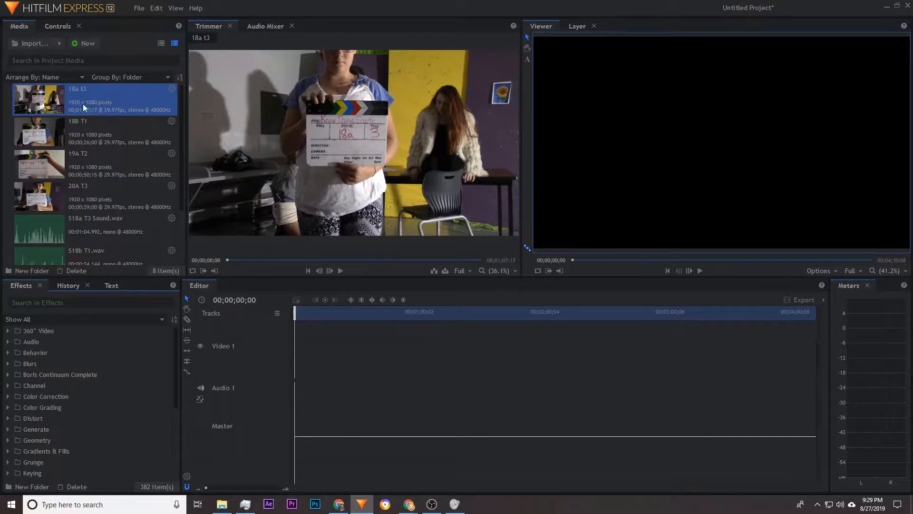
drag(82, 104, 298, 373)
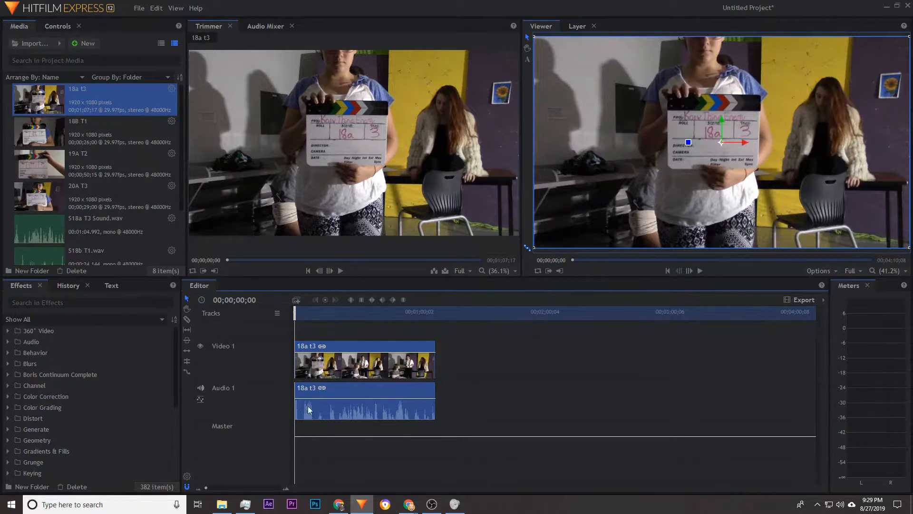
Play the 18a t3 clip on the timeline from its start and stop just after the slate leaves the shot.
click(284, 487)
click(286, 488)
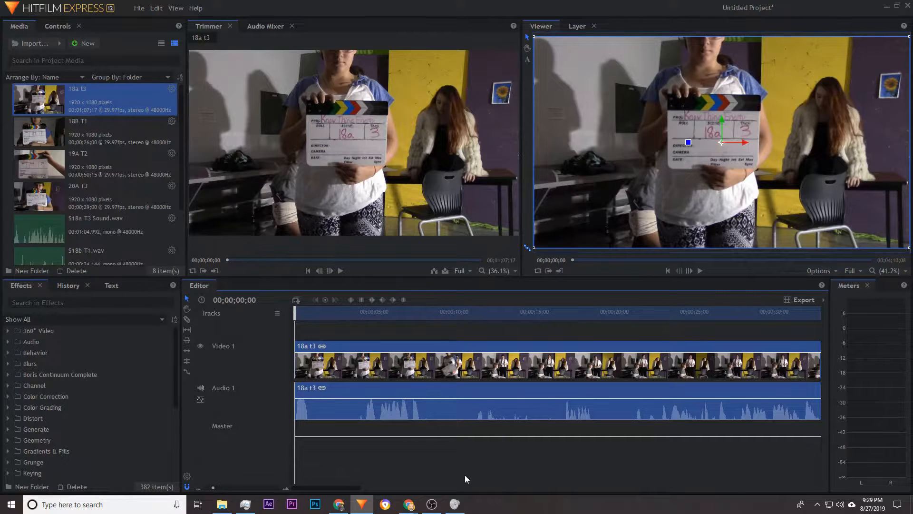
key(space)
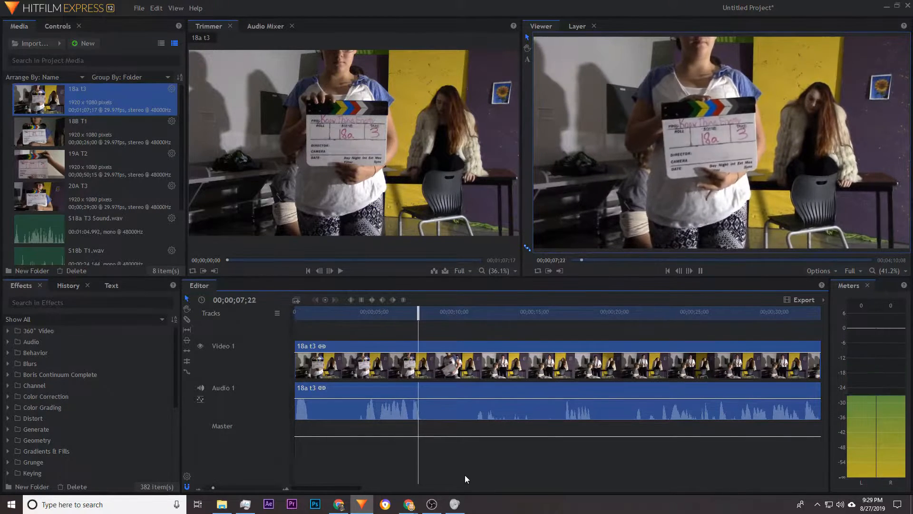
key(space)
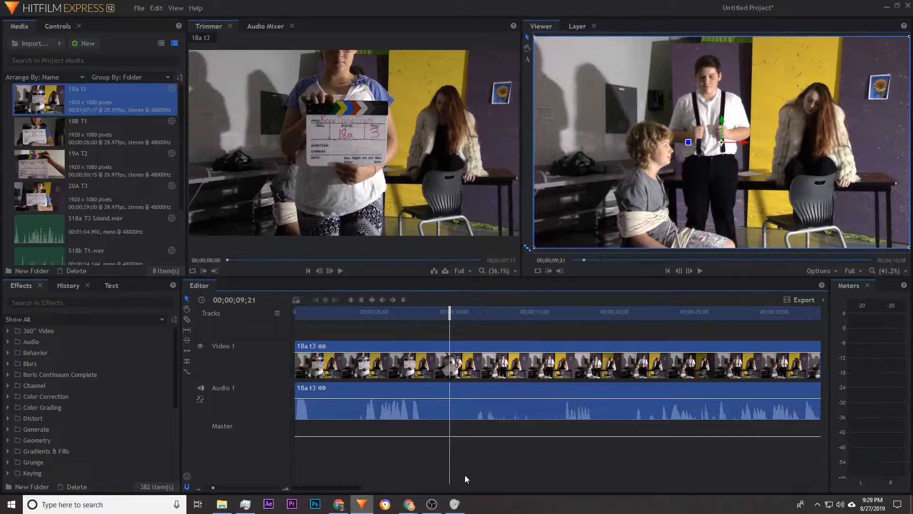
Unlink the 18a t3 clip's video and audio on the timeline and delete its camera audio from Audio 1.
right_click(419, 394)
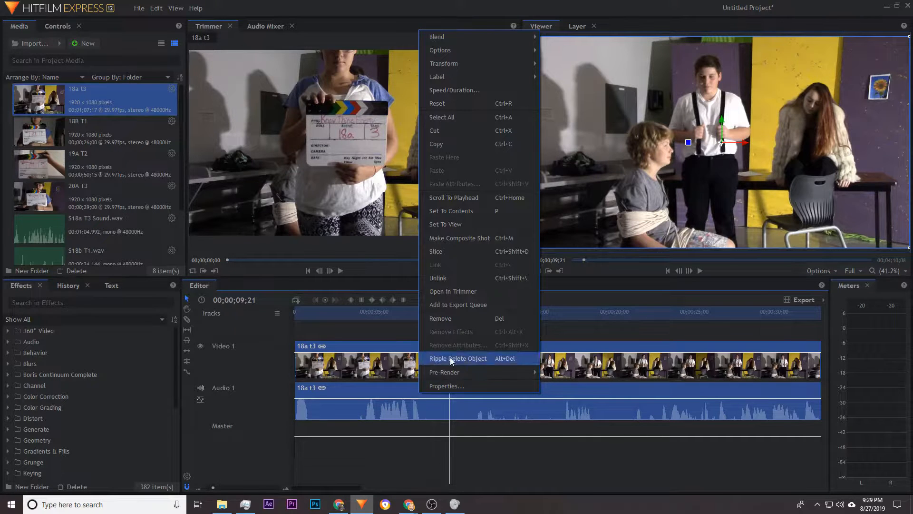
click(487, 282)
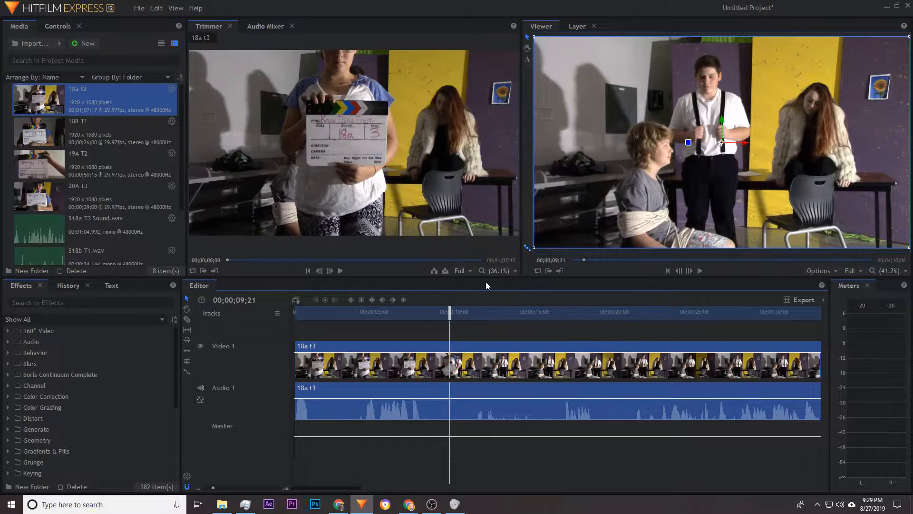
click(497, 332)
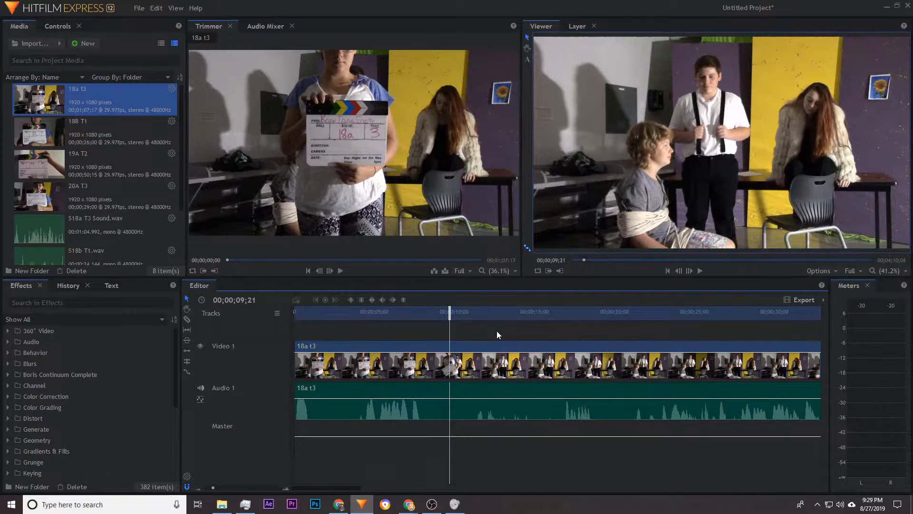
click(377, 390)
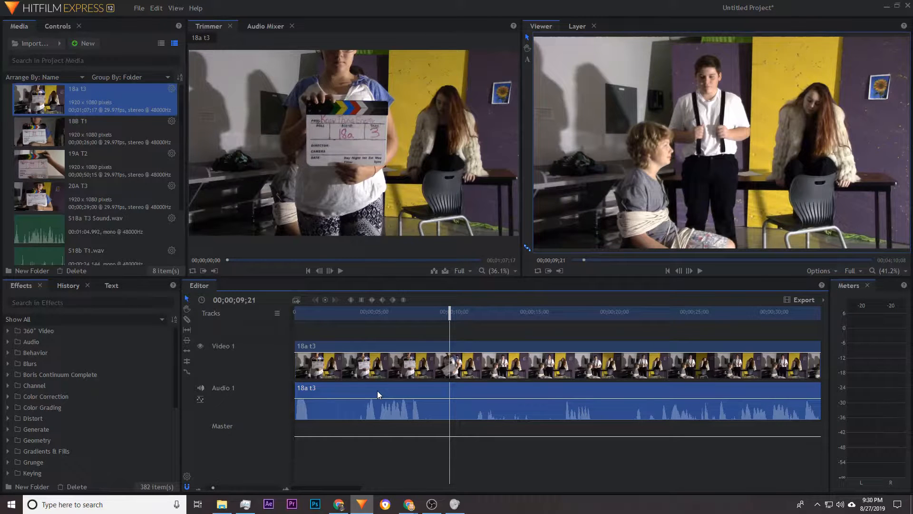
key(Delete)
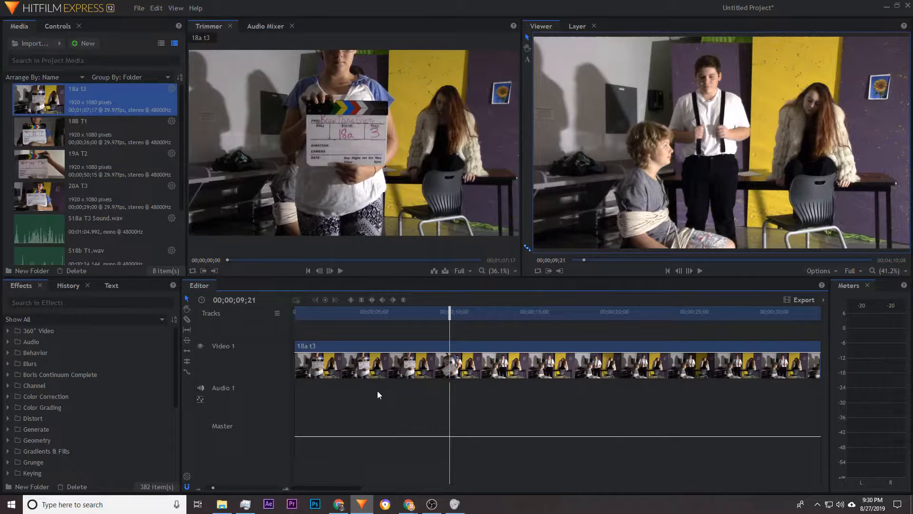
Place S18a T3 Sound.wav at the start of Audio 1 and play the opening to locate the slate clap in its waveform.
click(52, 222)
drag(52, 222, 298, 396)
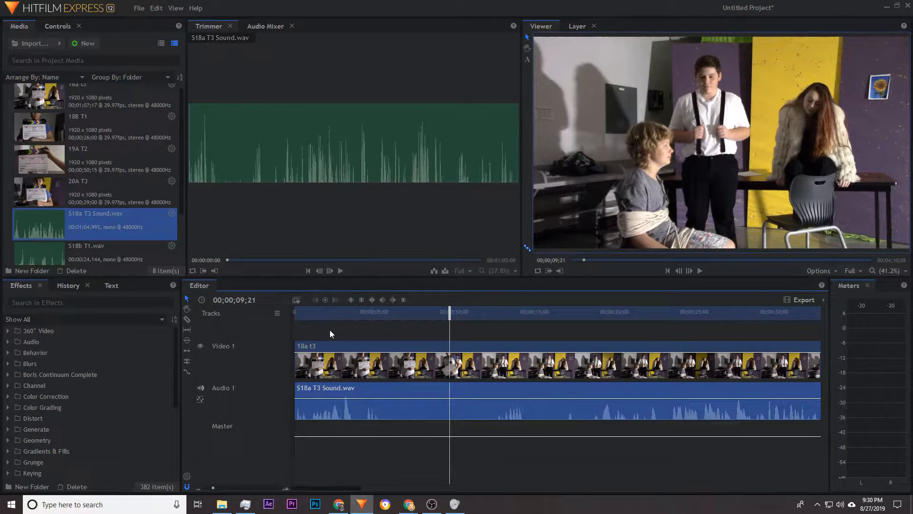
click(300, 313)
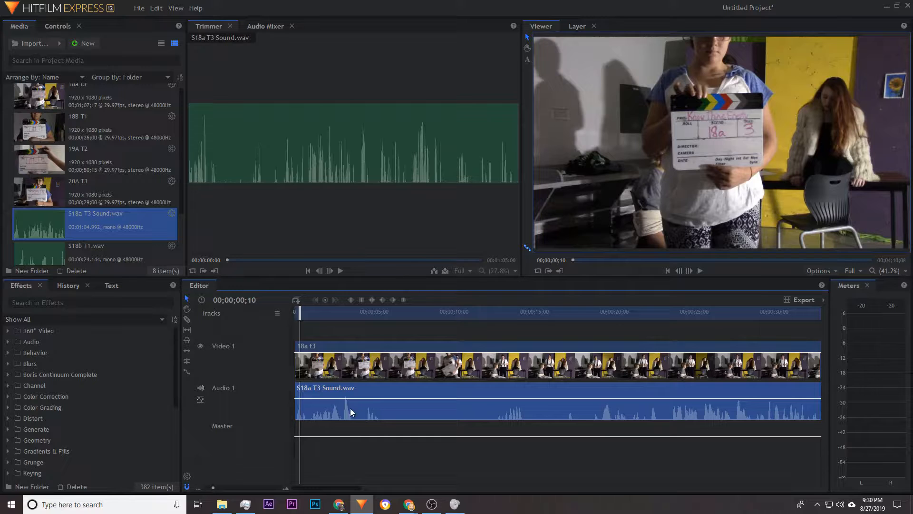
key(space)
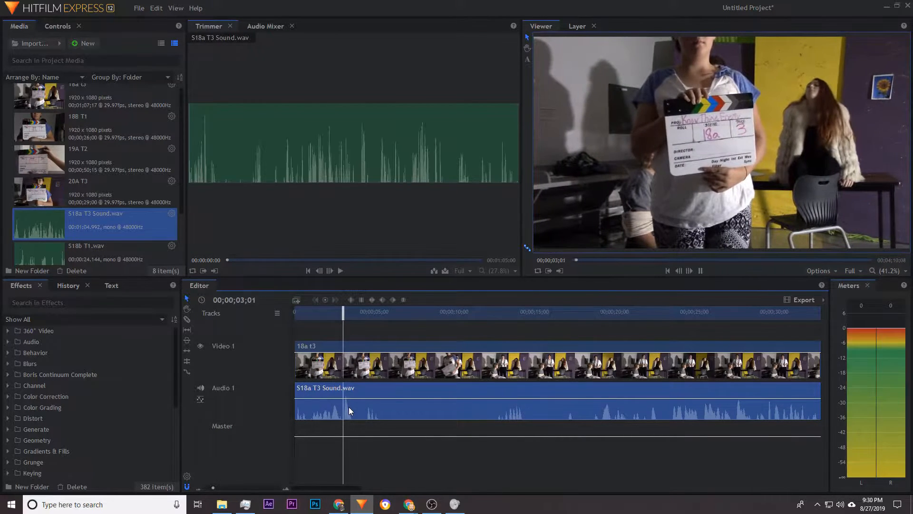
key(space)
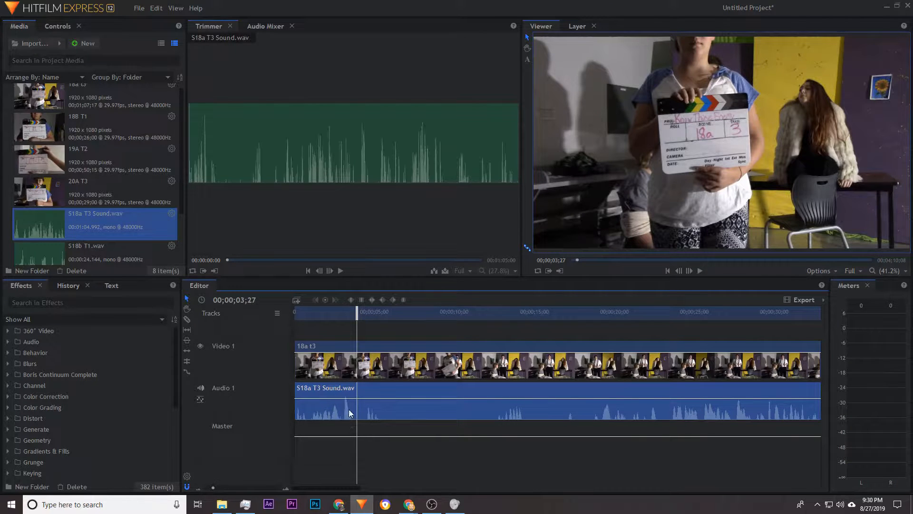
Park the playhead on the slate-closing frame at 00;00;07;13 and shift S18a T3 Sound.wav so its clap peak meets it.
drag(355, 312, 407, 316)
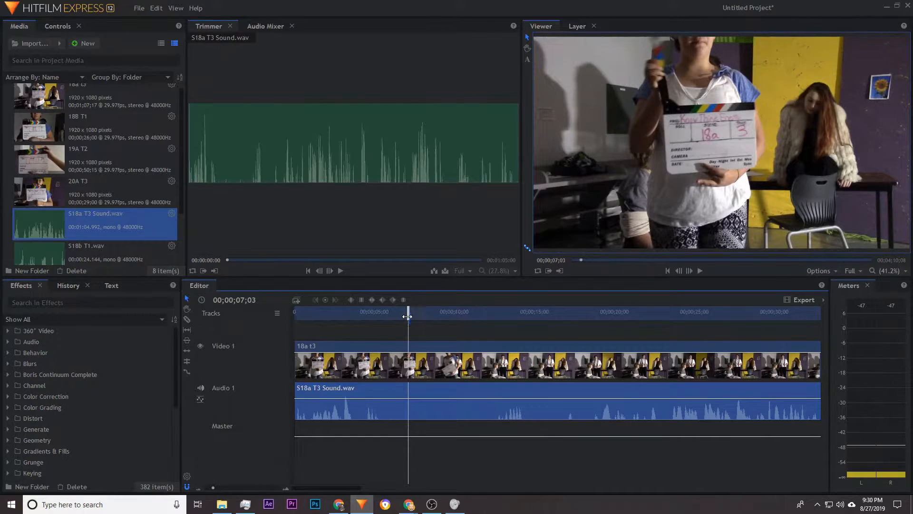
key(space)
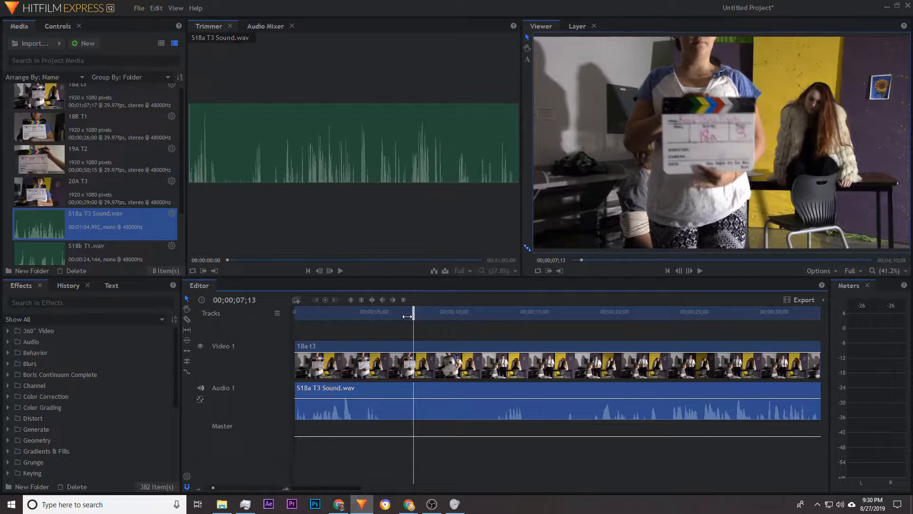
click(407, 316)
drag(345, 405, 414, 404)
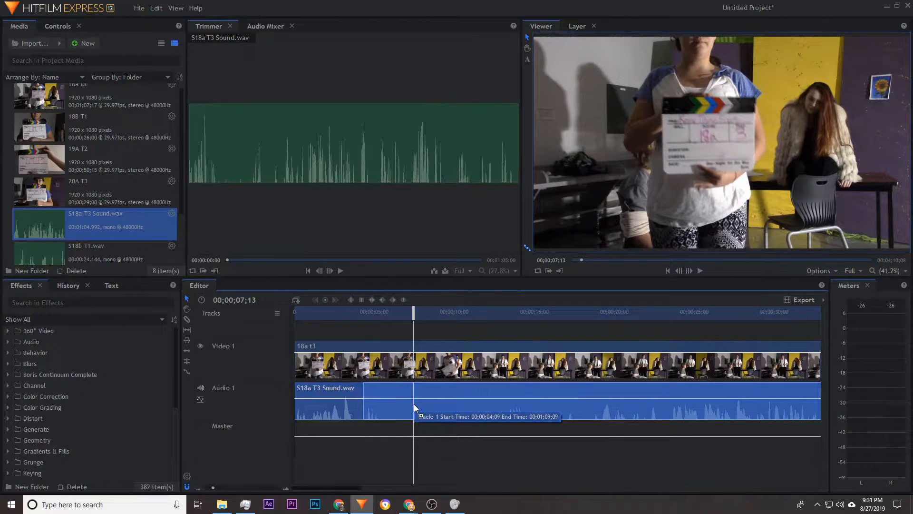
drag(414, 406, 413, 407)
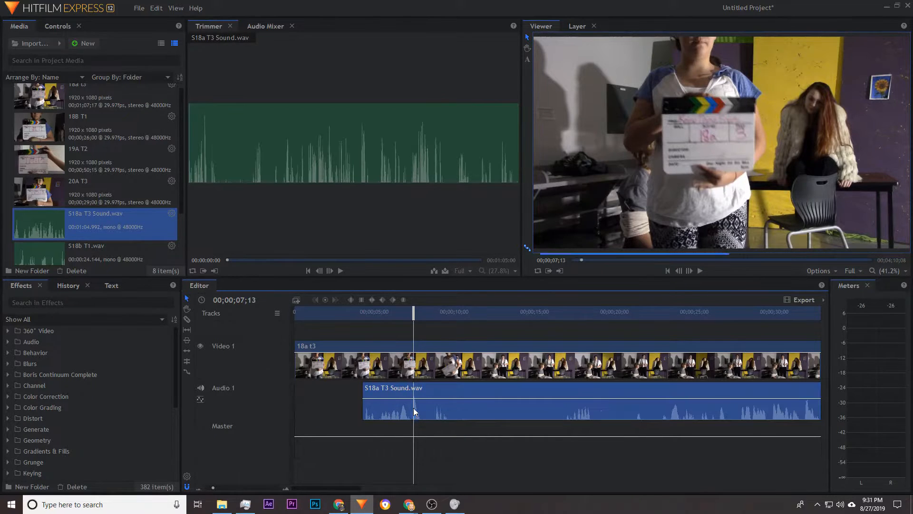
Play two passages of the 18a t3 scene to check that picture and sound are in sync.
click(374, 313)
key(space)
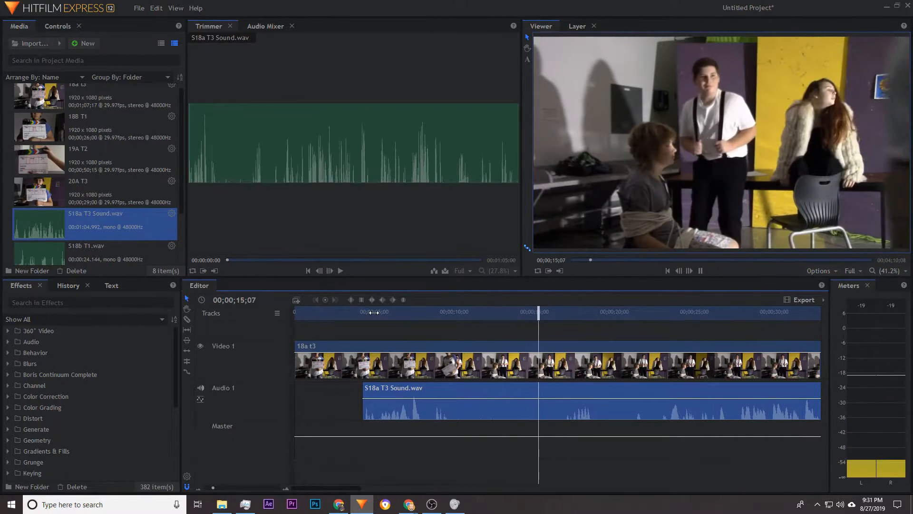
key(space)
click(653, 314)
key(space)
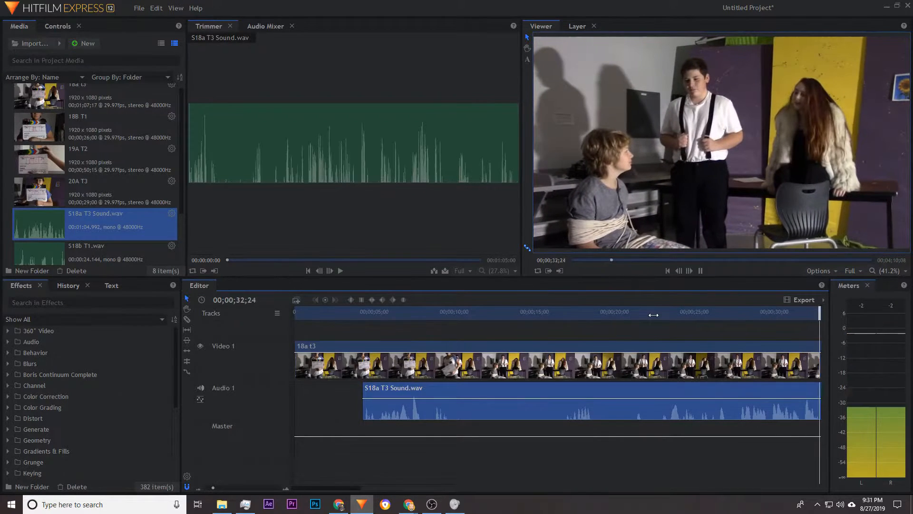
key(space)
Set the timeline in point at 00;00;04;01 just before the recorded sound and the out point at 00;01;07;12 near the video's end.
drag(394, 487, 301, 482)
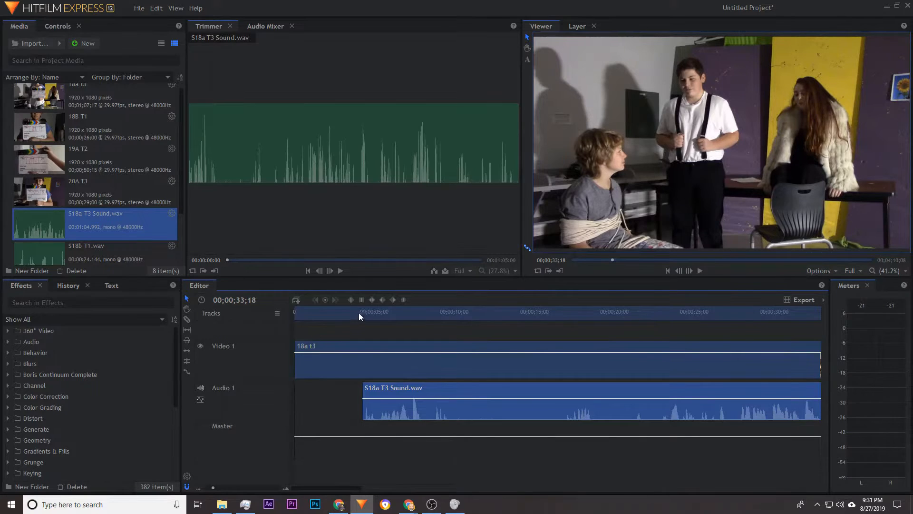
click(359, 312)
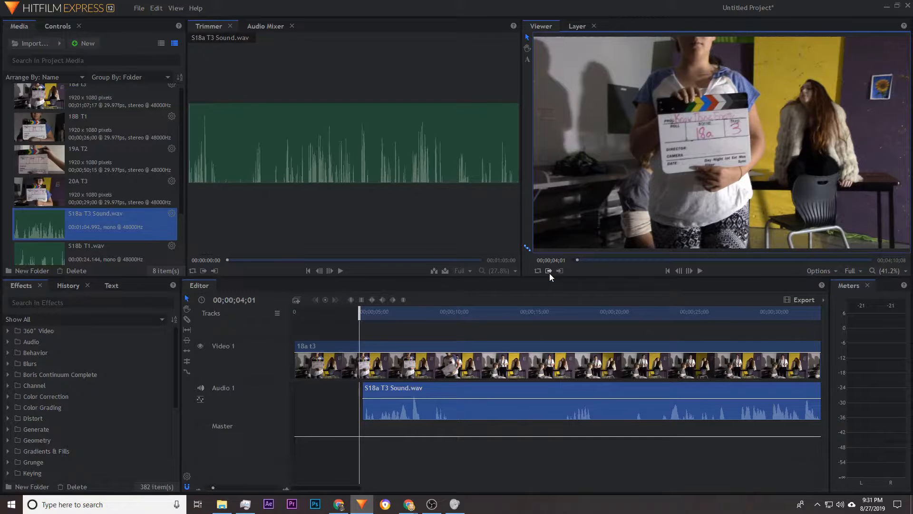
drag(348, 489, 472, 505)
click(423, 313)
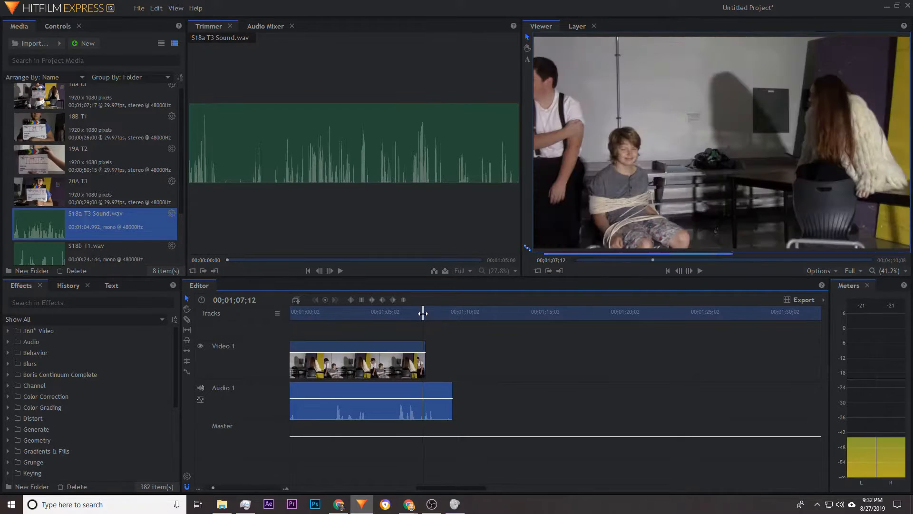
click(560, 271)
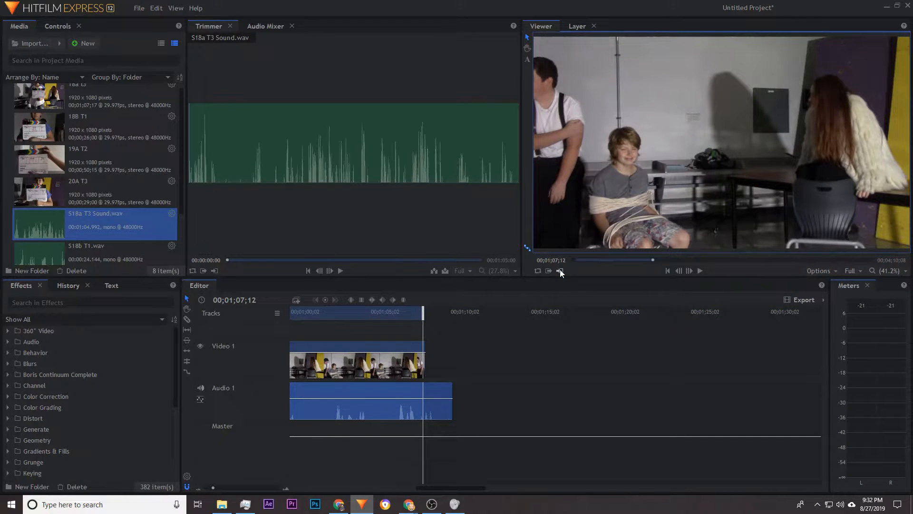
Add the timeline's In-Out Area to the export queue and go to the Export screen.
click(823, 300)
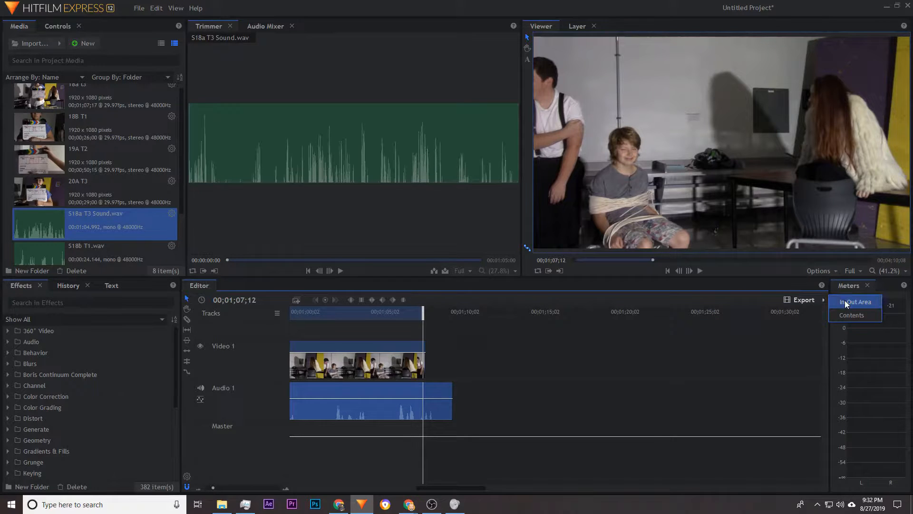
click(845, 301)
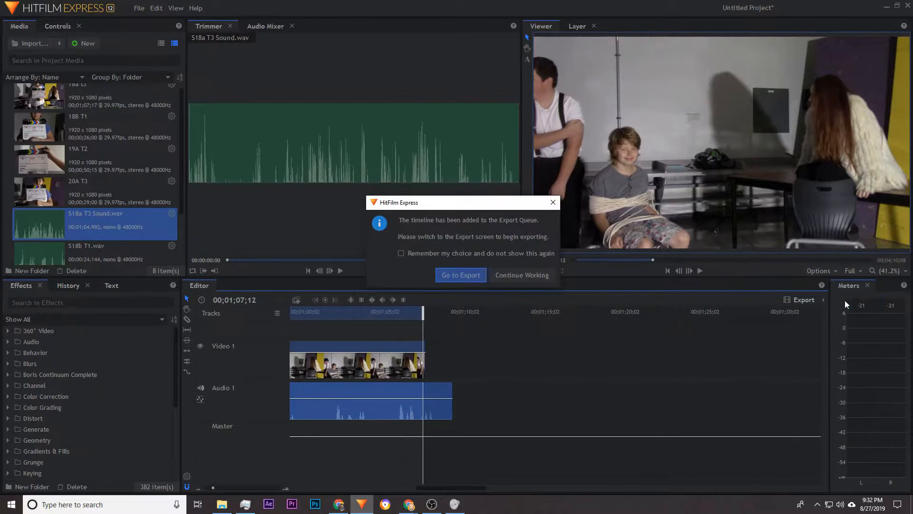
click(450, 275)
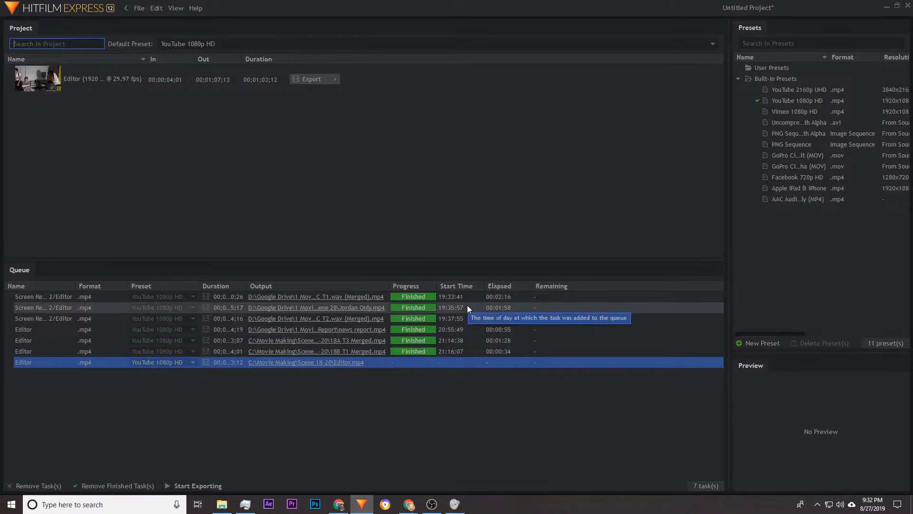
Remove the finished tasks from the export queue and name the remaining task's output file "18A T1 Merged".
click(122, 487)
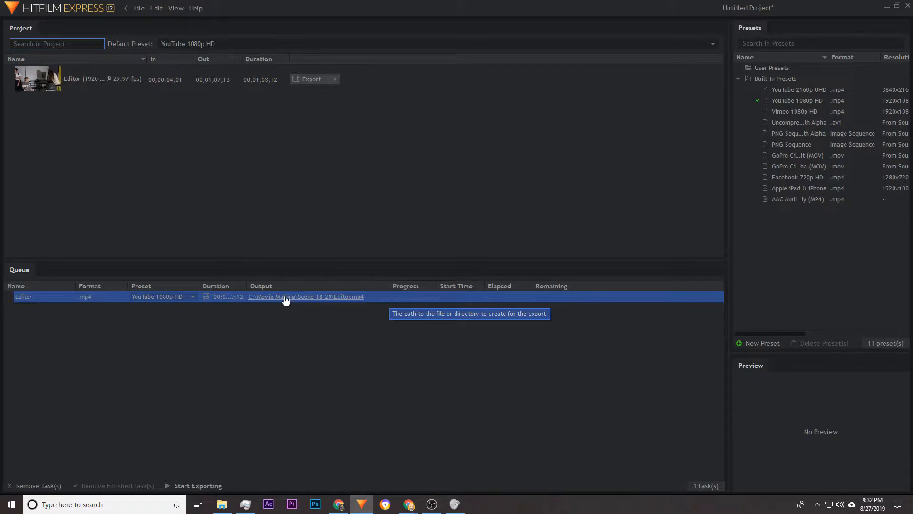
click(301, 297)
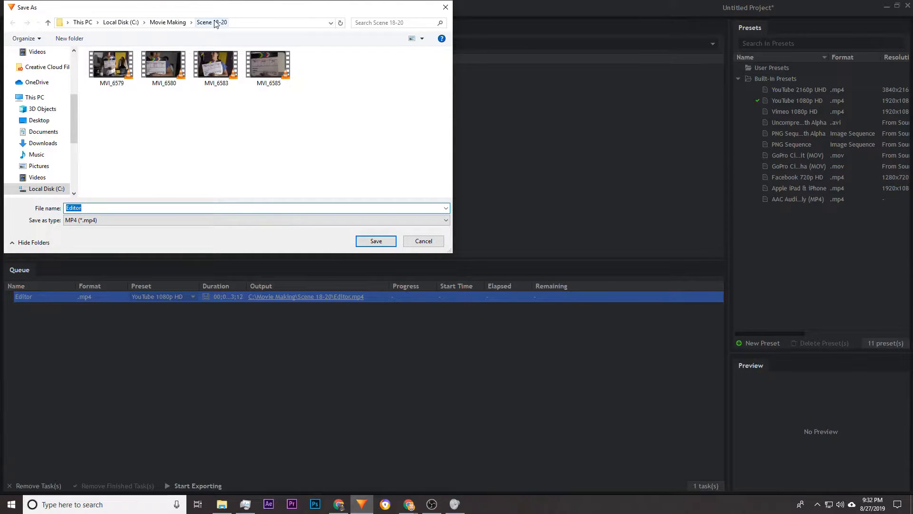
text(18A T1 Merged)
key(Return)
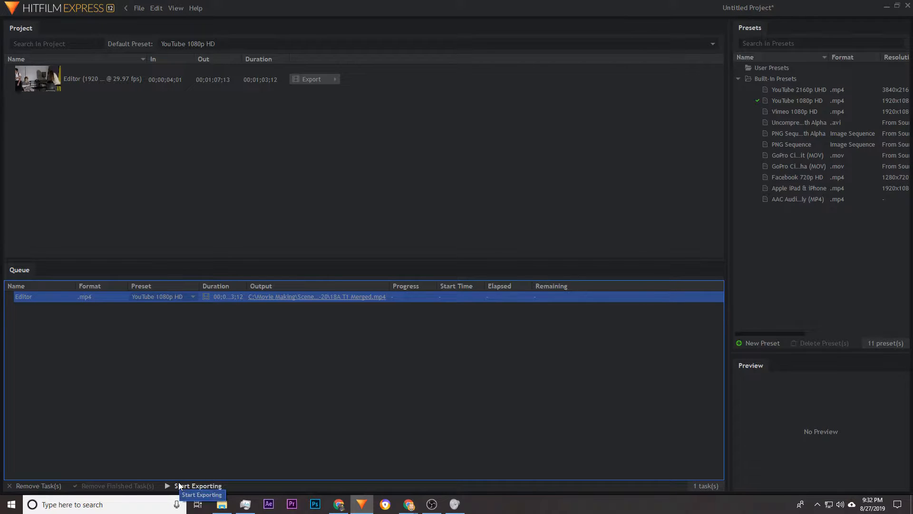
Return to the editor and place the 18B T1 clip on Video 1 and Audio 1 at 00;01;18;23.
click(127, 10)
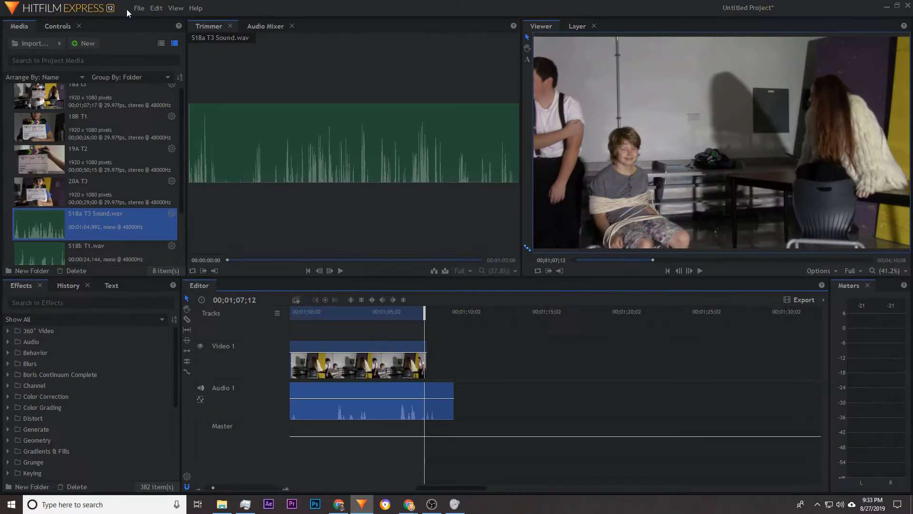
click(606, 312)
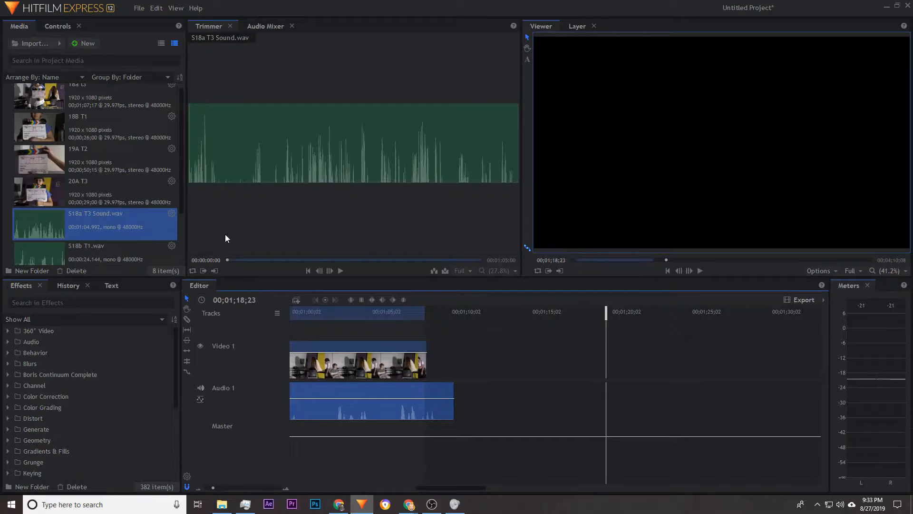
click(75, 130)
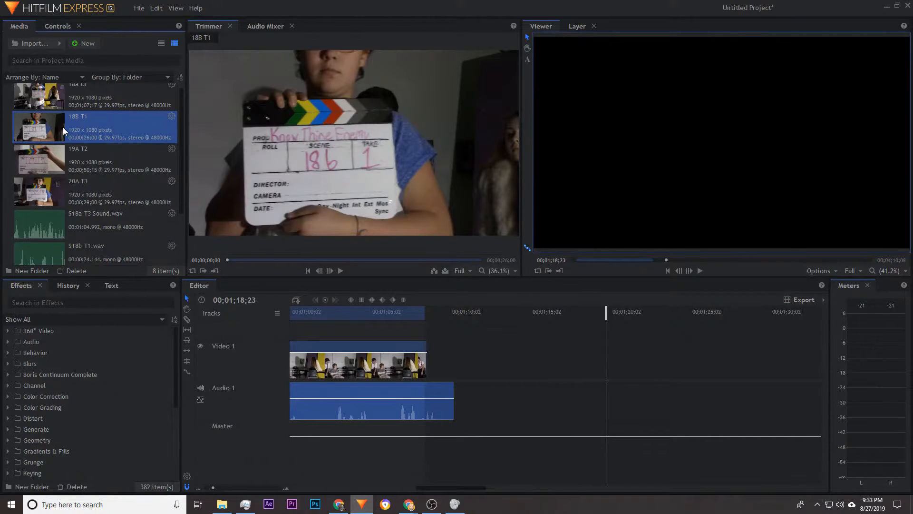
drag(63, 127, 610, 373)
drag(459, 489, 483, 488)
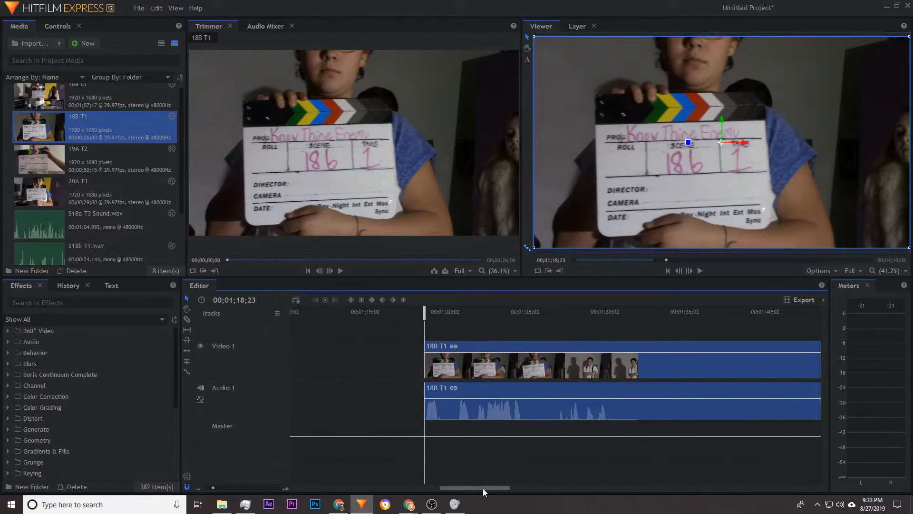
Unlink the 18B T1 clip's video and audio and delete its camera audio from Audio 1.
right_click(498, 413)
click(552, 300)
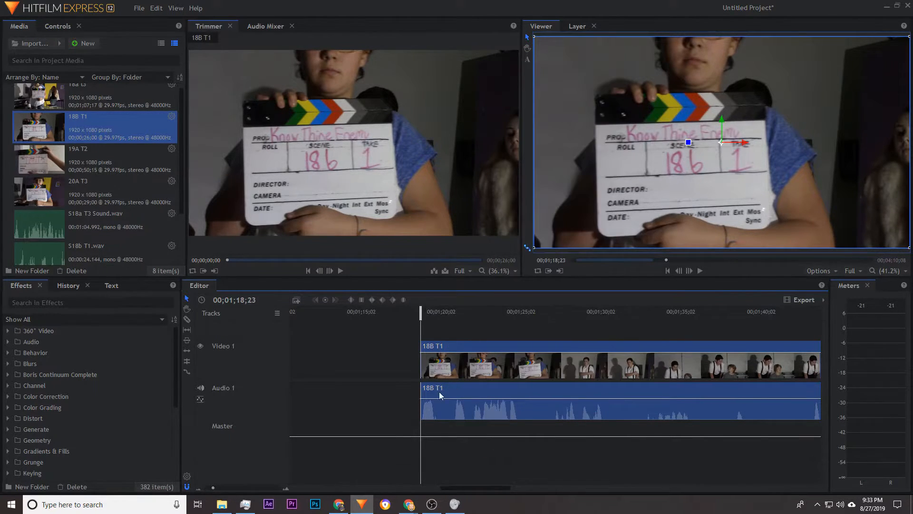
click(402, 403)
click(454, 411)
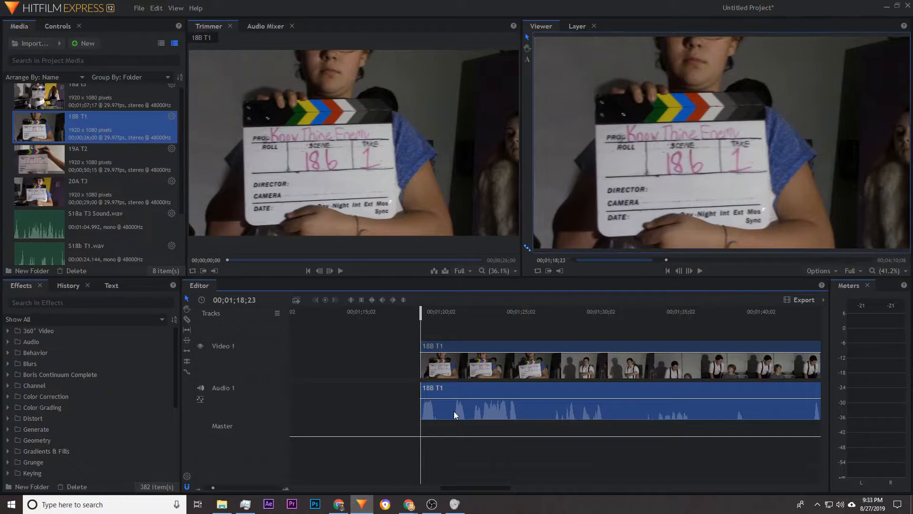
key(Delete)
Place S18b T1.wav on Audio 1 under the start of 18B T1 and play it to locate the slate clap.
click(83, 249)
drag(83, 223, 424, 402)
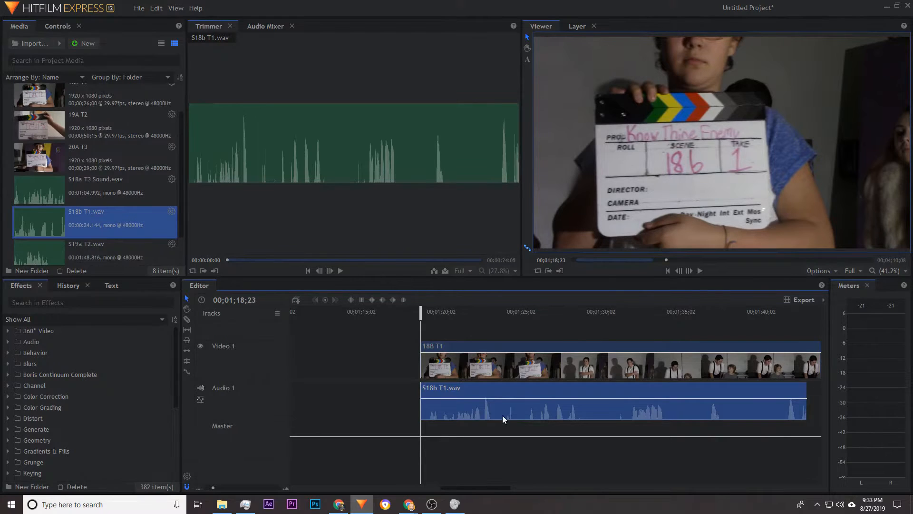
key(space)
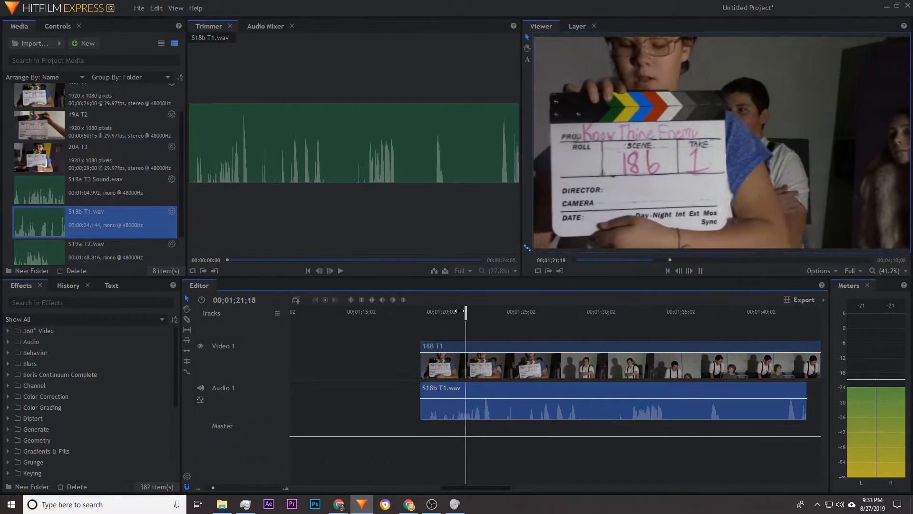
key(space)
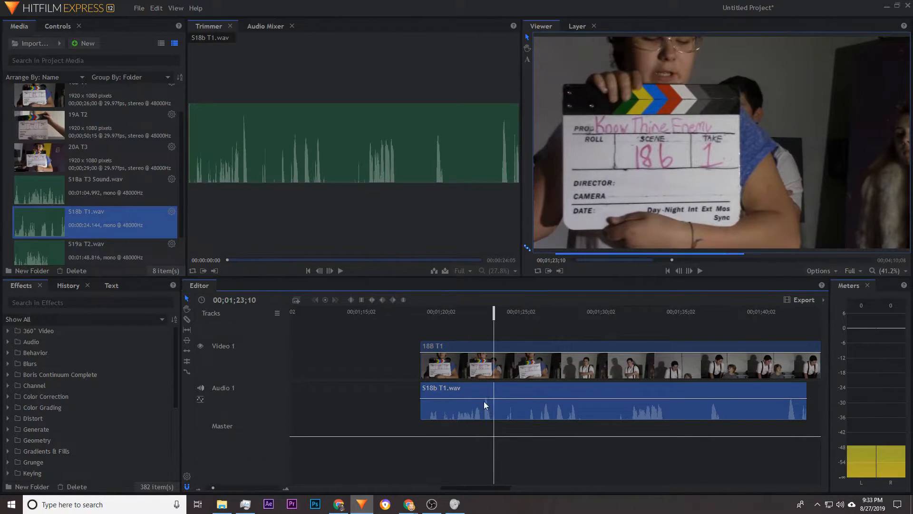
Align the clap spike of S18b T1.wav with the closing slate at 00;01;24;12 and play the section to check the sync.
drag(494, 312, 509, 313)
key(Right)
key(Right)
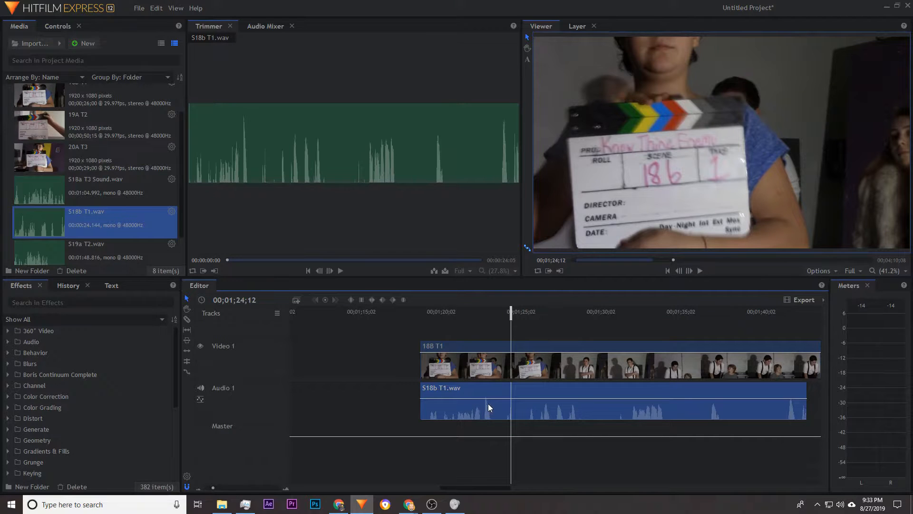
drag(485, 410, 509, 409)
drag(511, 410, 511, 410)
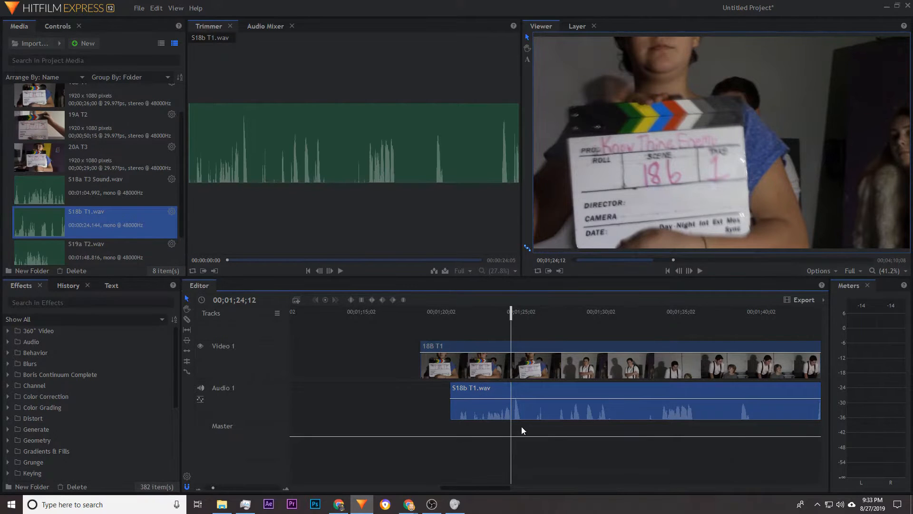
drag(526, 409, 467, 410)
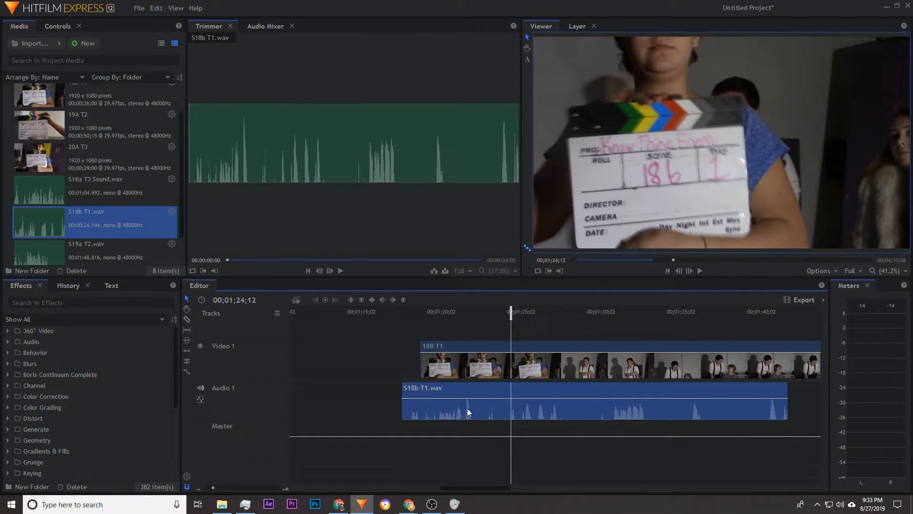
drag(467, 408, 511, 408)
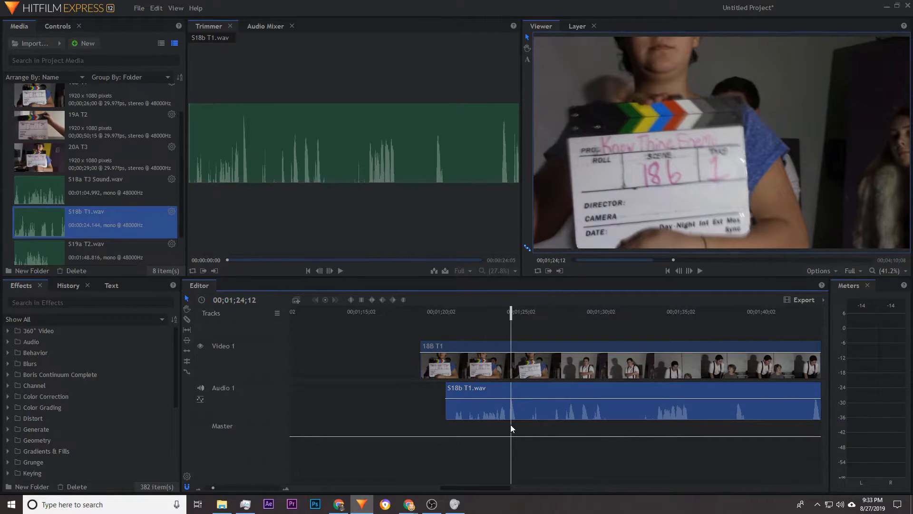
click(481, 315)
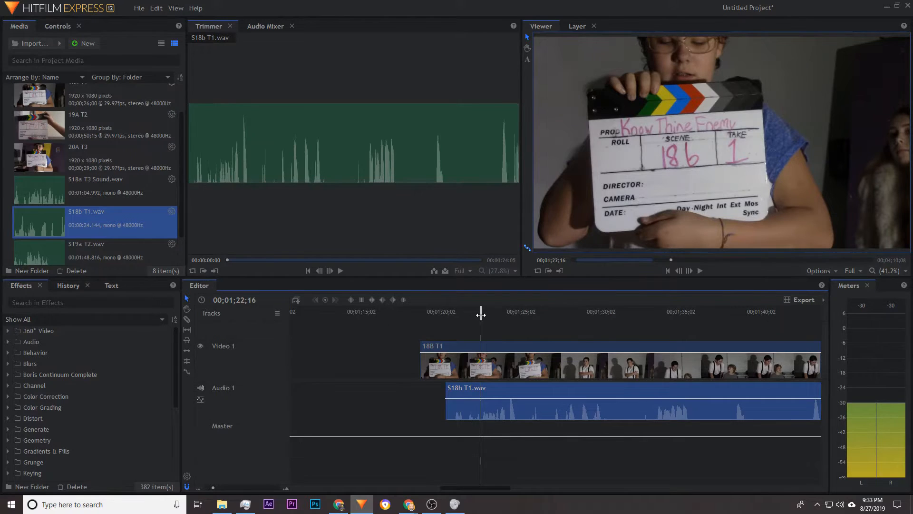
key(space)
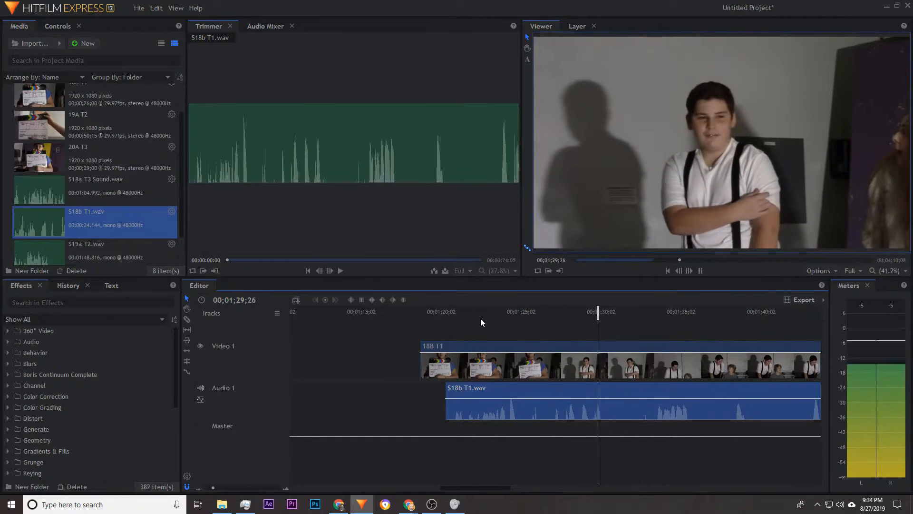
key(space)
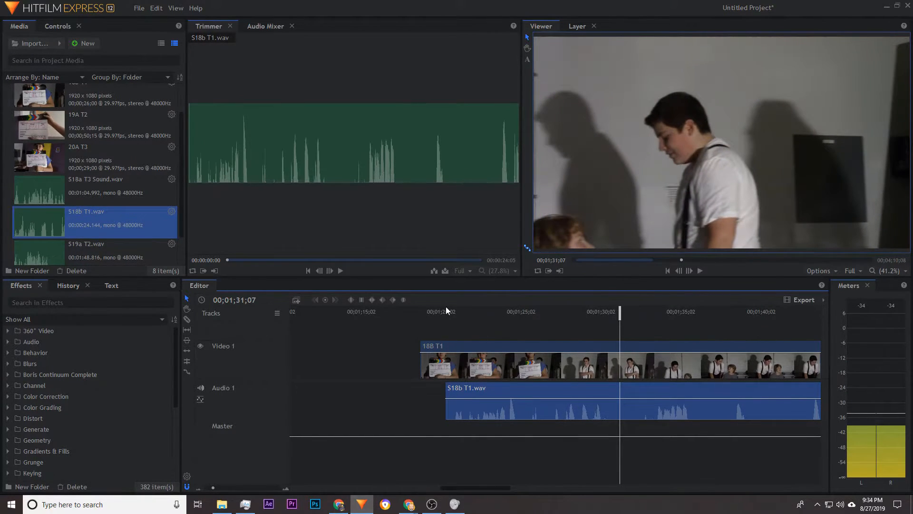
Set the in point at 00;01;20;13 and the out point at 00;01;44;15, and add the In-Out Area to the export queue.
click(447, 314)
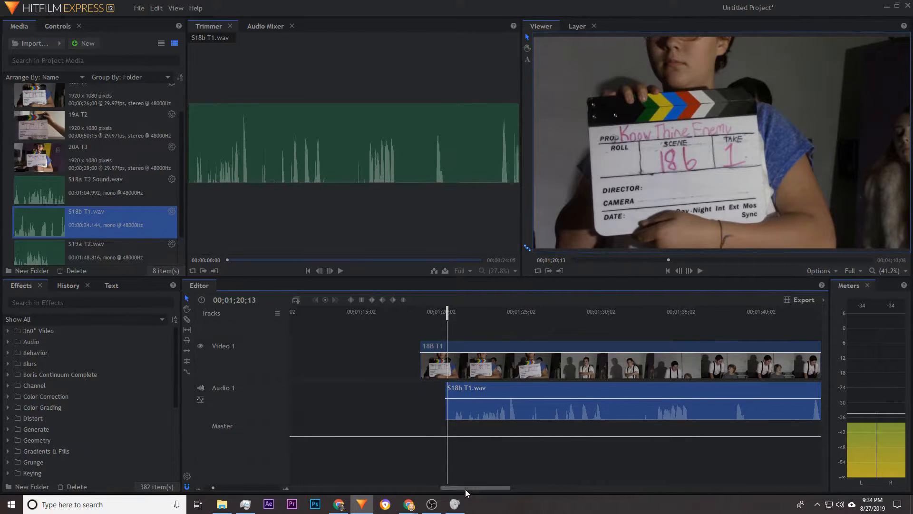
drag(465, 489, 488, 490)
click(660, 315)
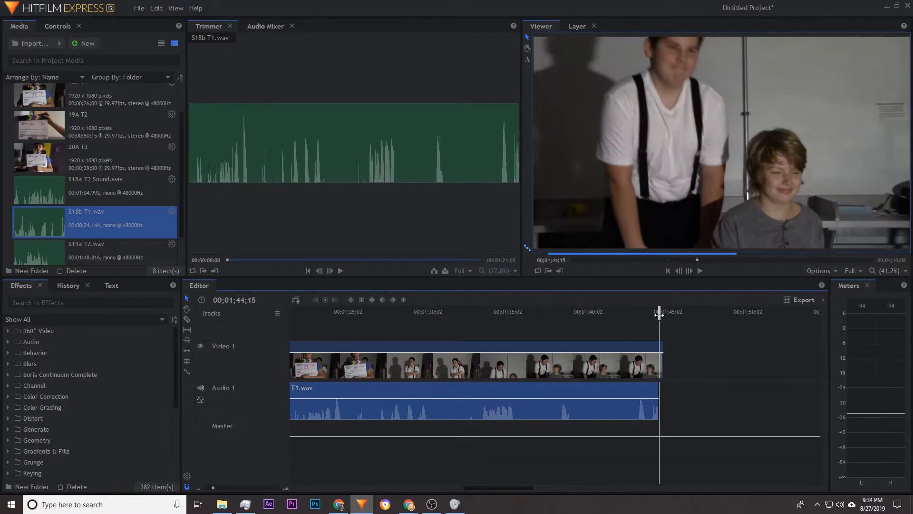
click(821, 298)
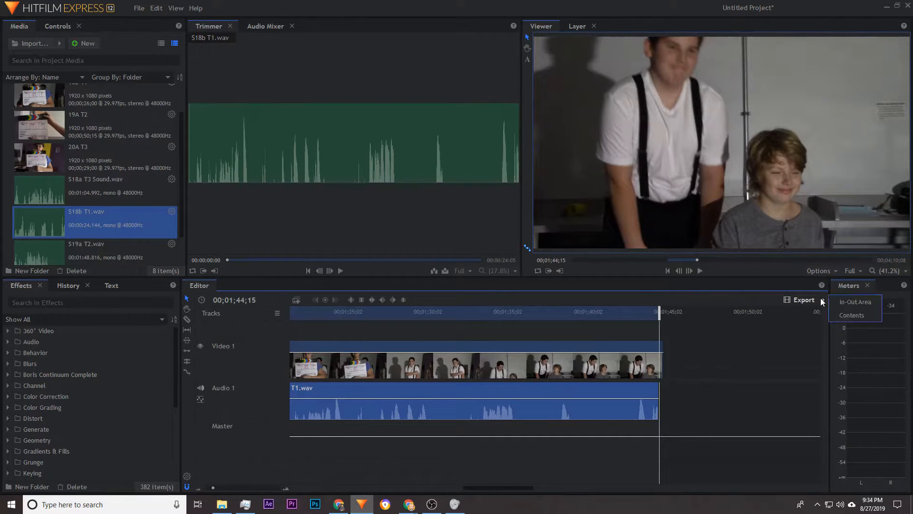
click(855, 301)
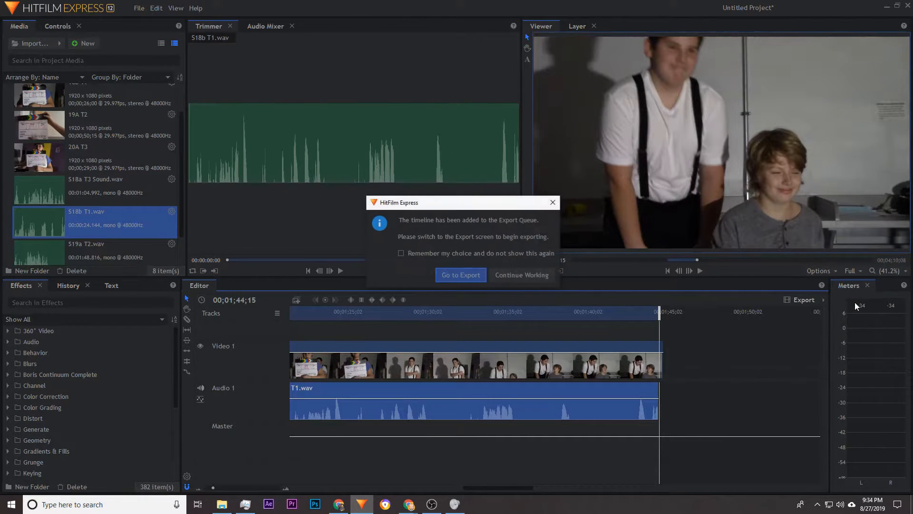
Go to the export queue and name the new task's output file "18B T1".
click(471, 275)
click(337, 309)
text(18B T1)
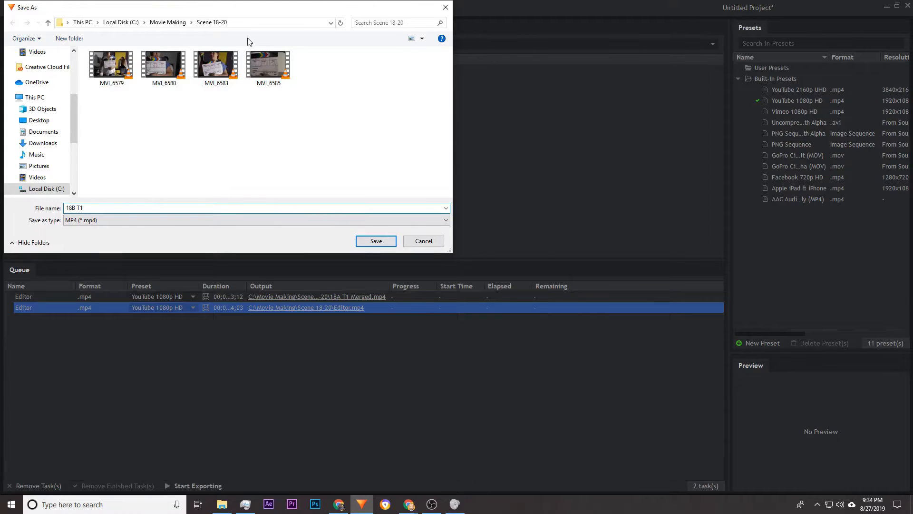
click(375, 241)
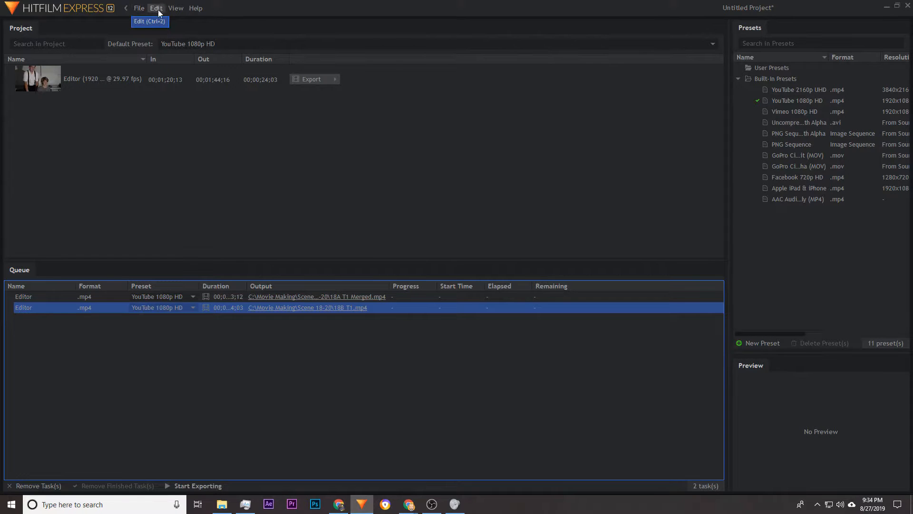
Return to the editor and place 19A T2 on Video 1 at 00;01;53;01 with S19a T2.wav beneath it on Audio 1.
click(176, 9)
click(185, 39)
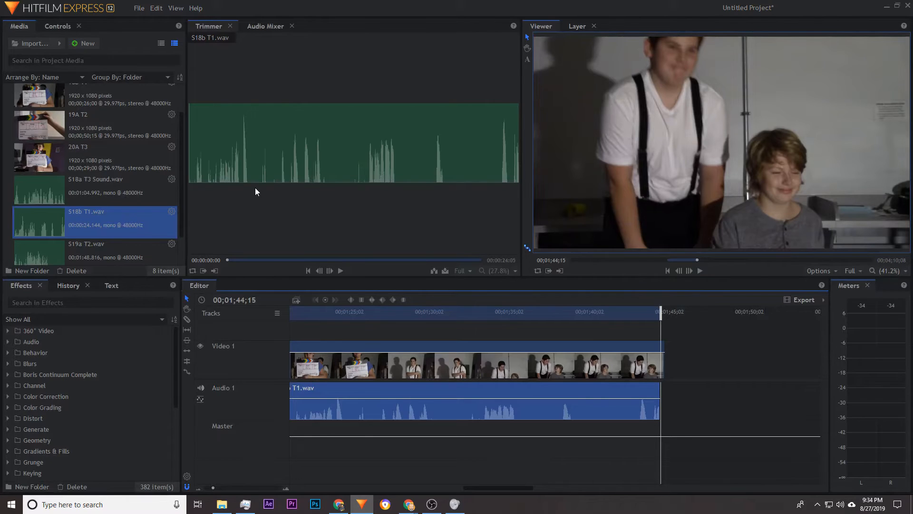
drag(504, 488, 546, 489)
click(478, 311)
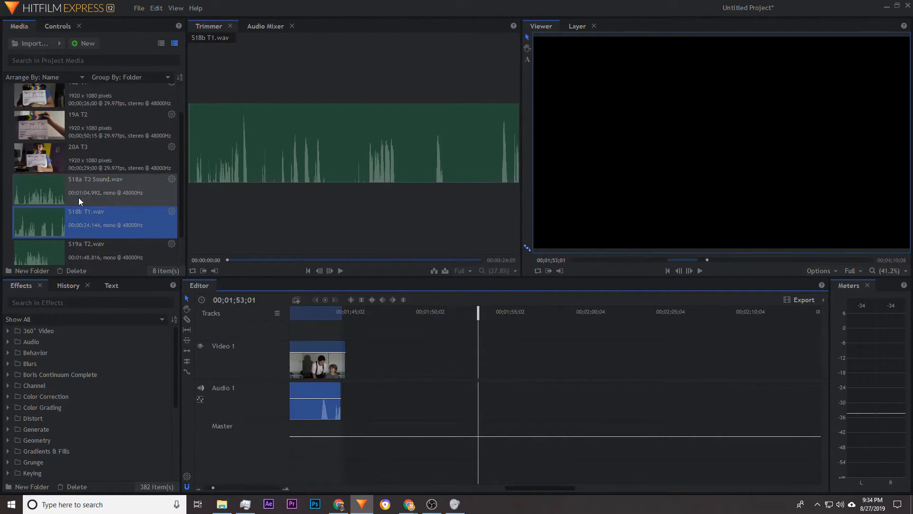
scroll(78, 204, down, 1)
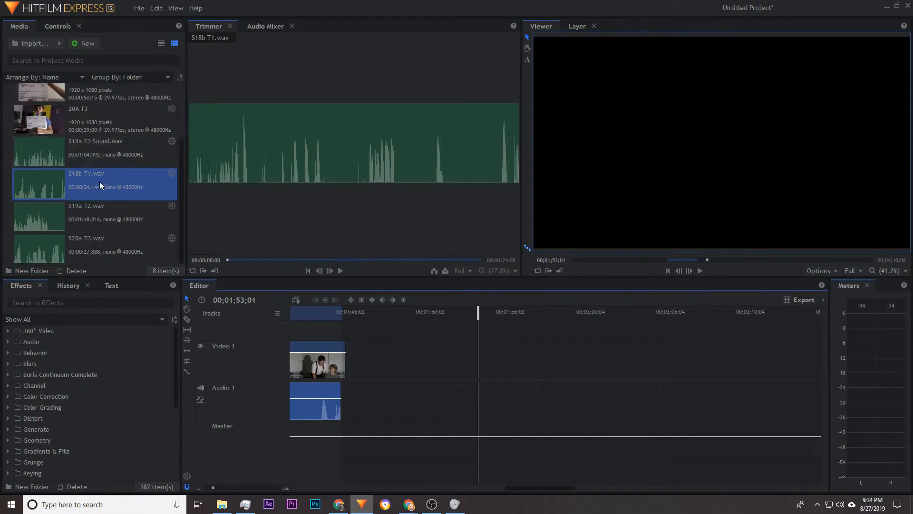
scroll(99, 181, up, 3)
click(73, 156)
drag(63, 155, 495, 408)
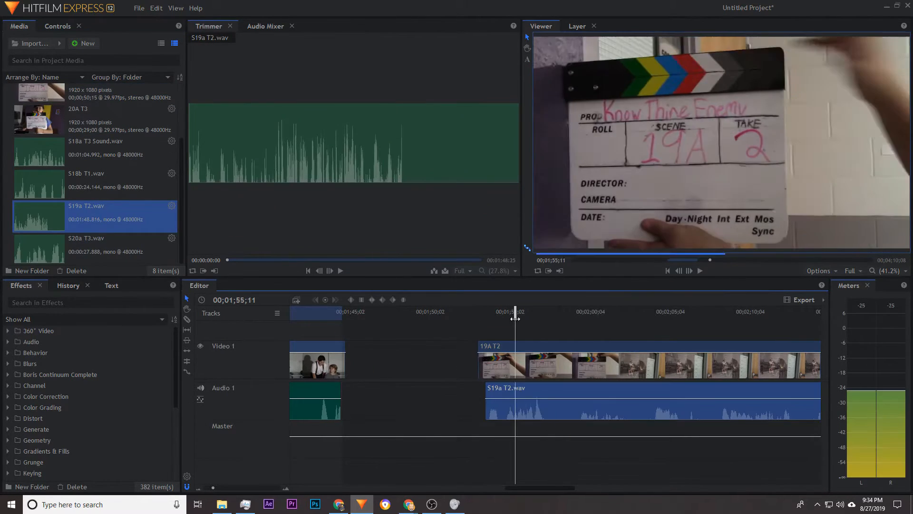
Sync the S19a T2.wav clap with the 19A T2 slate and add the merged take to the export queue.
drag(535, 409, 533, 324)
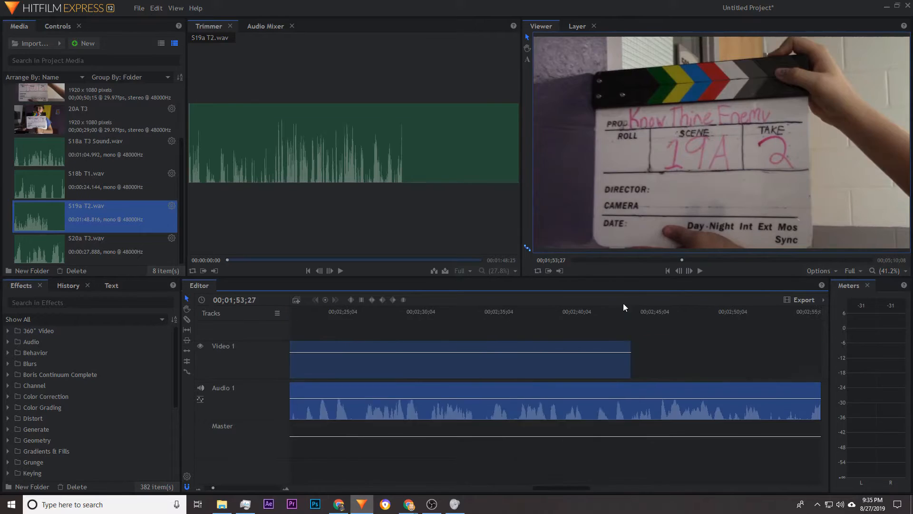
click(804, 300)
click(459, 273)
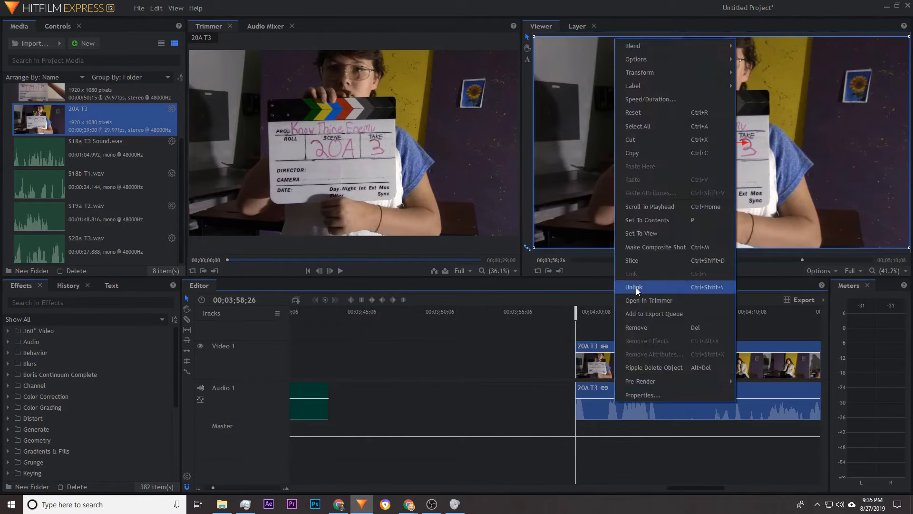
Replace the 20A T3 camera audio with S20a T3.wav and name the queued take's output file "20A T3 Merged".
drag(38, 248, 671, 406)
click(601, 313)
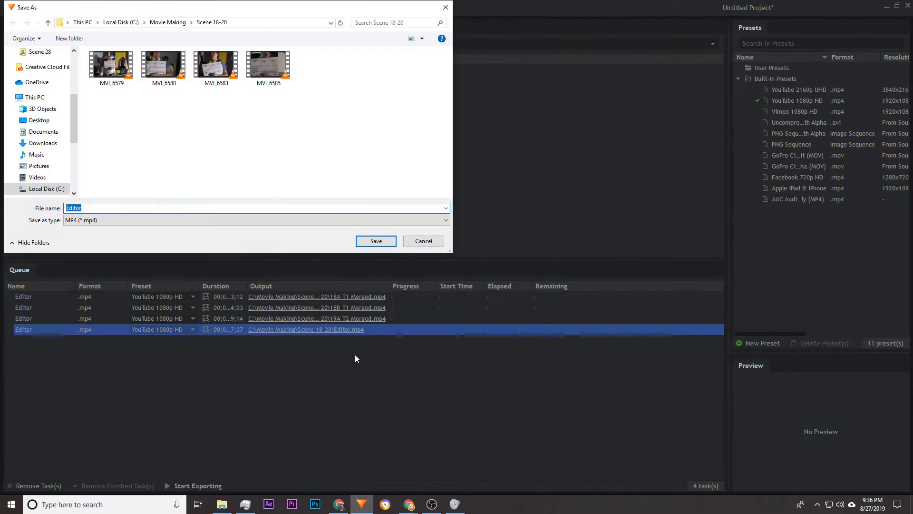
text(20A T3 Merged)
key(Return)
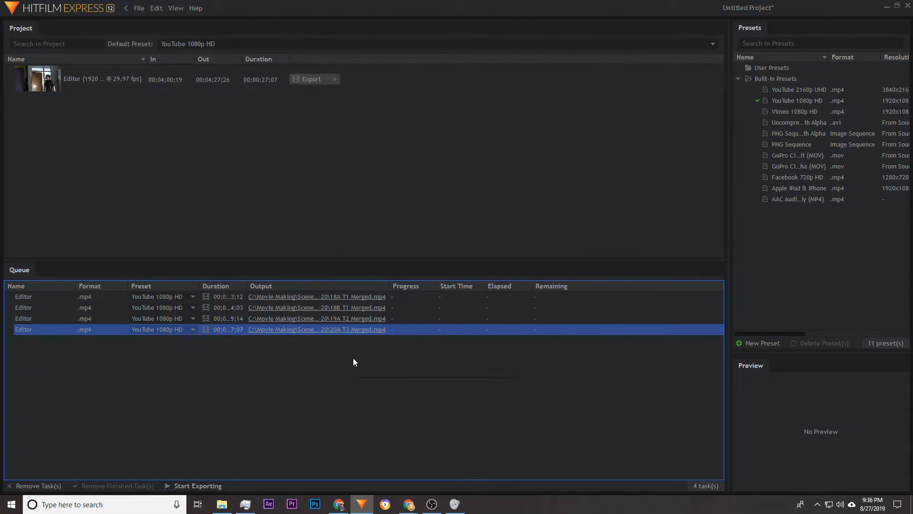
Save the project as "Scene 18-20" in the C: drive's Movie Making\Scene 18-20 folder.
click(344, 378)
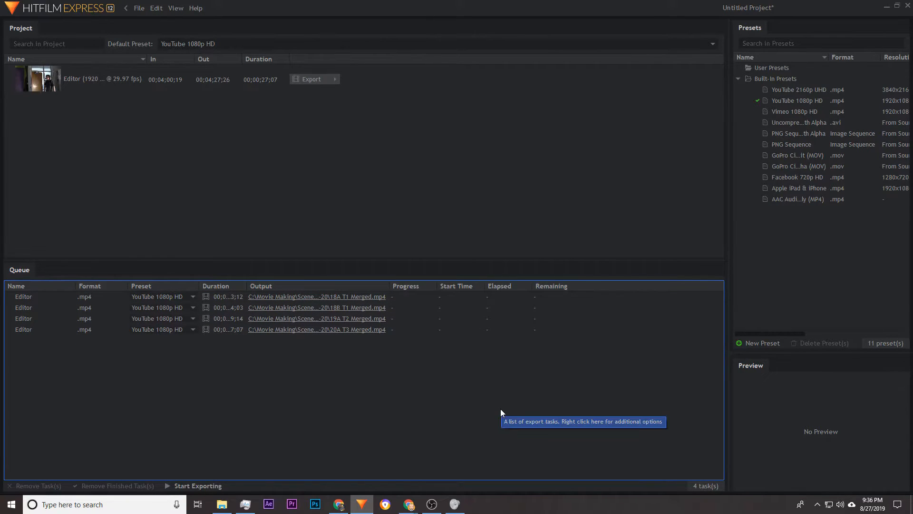
click(140, 9)
click(159, 67)
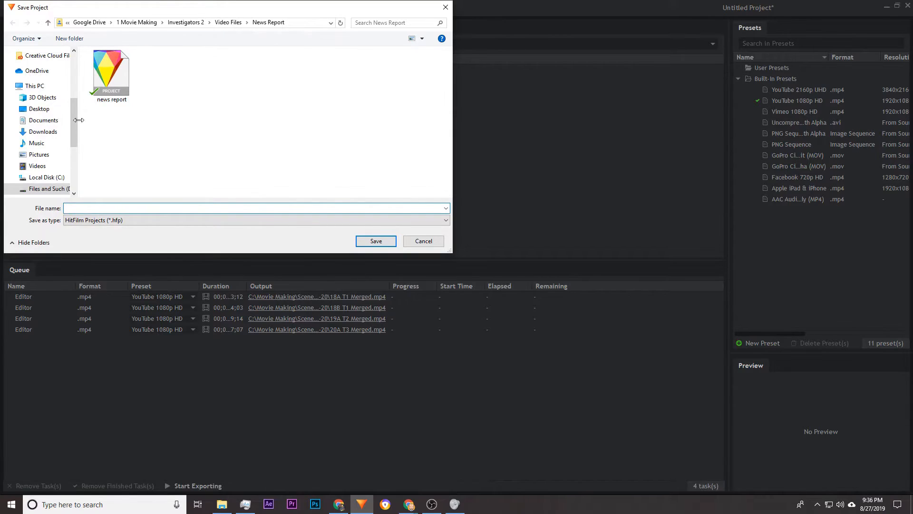
click(50, 177)
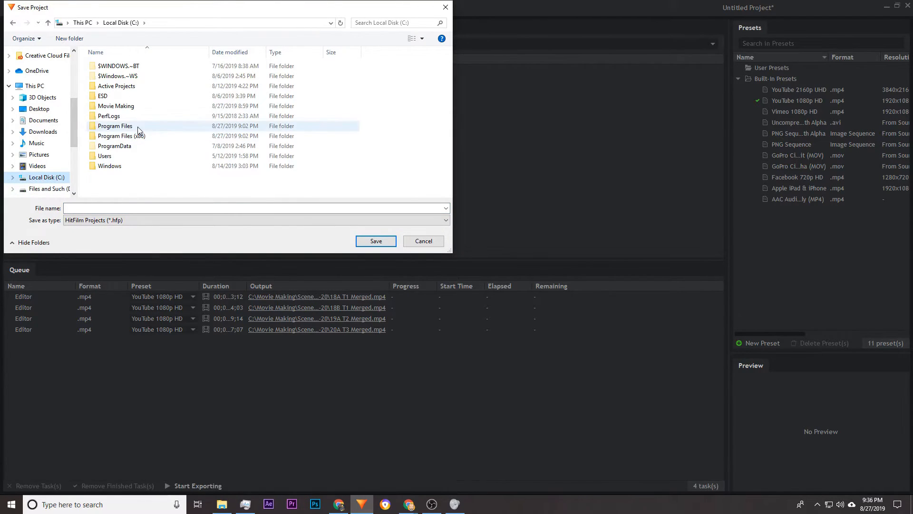
double_click(139, 106)
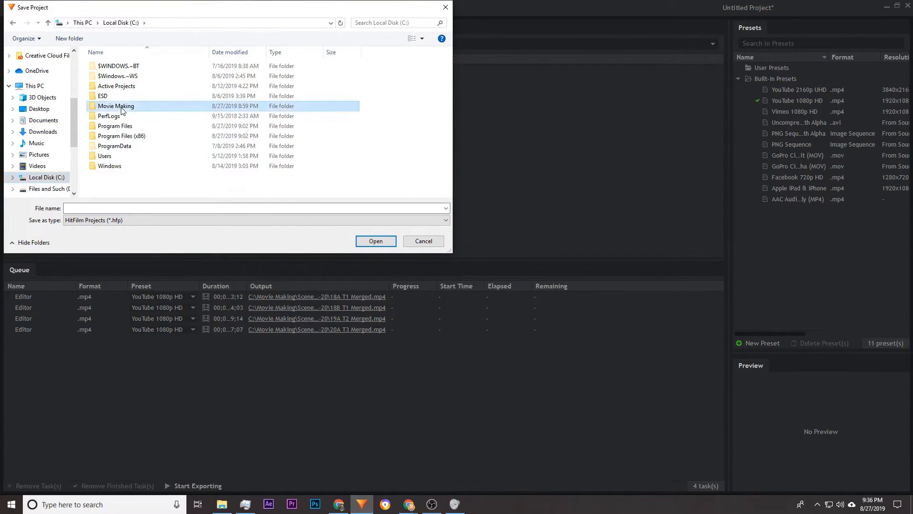
double_click(123, 69)
click(105, 207)
text(Sc)
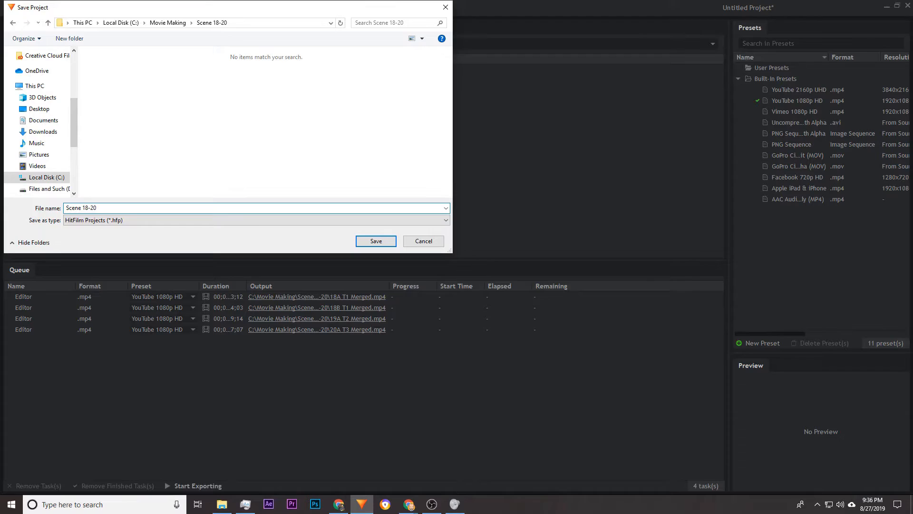
text(ene 18-20)
key(Return)
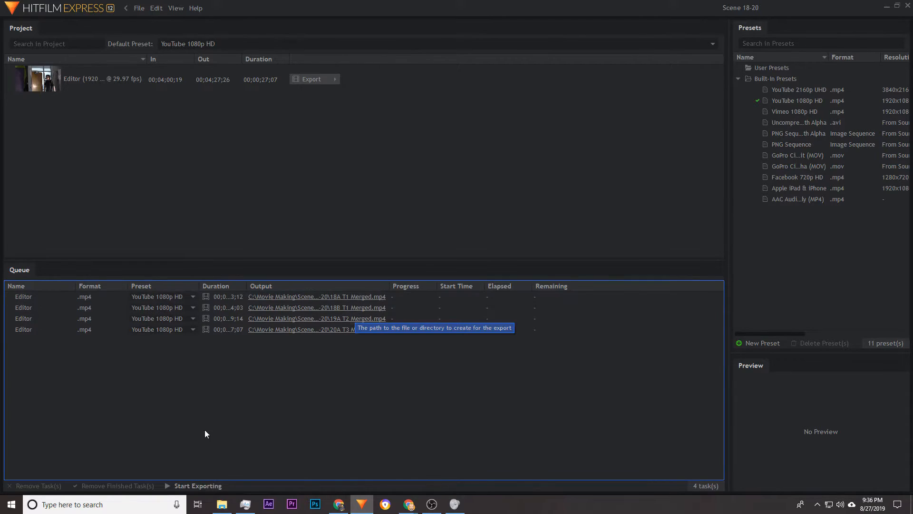
Export all the queued tasks and view the merged video files in the Scene 18-20 folder in File Explorer.
click(194, 488)
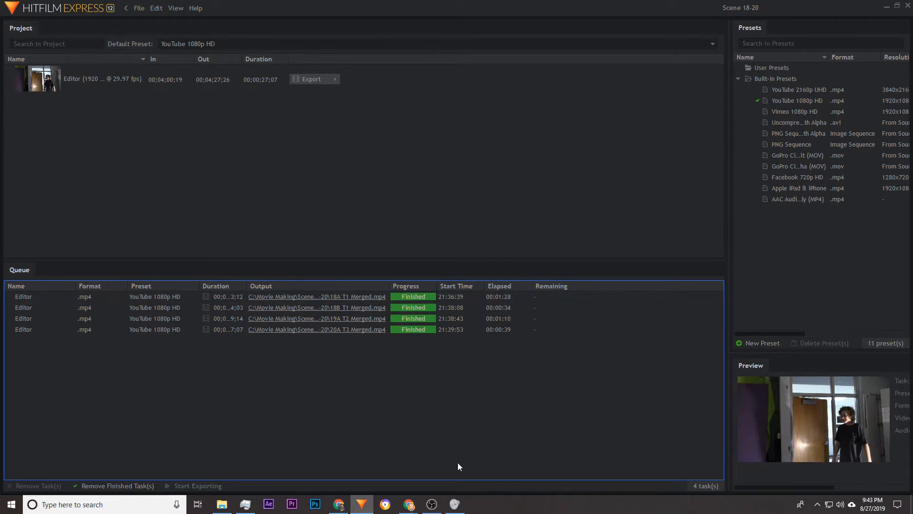
click(224, 507)
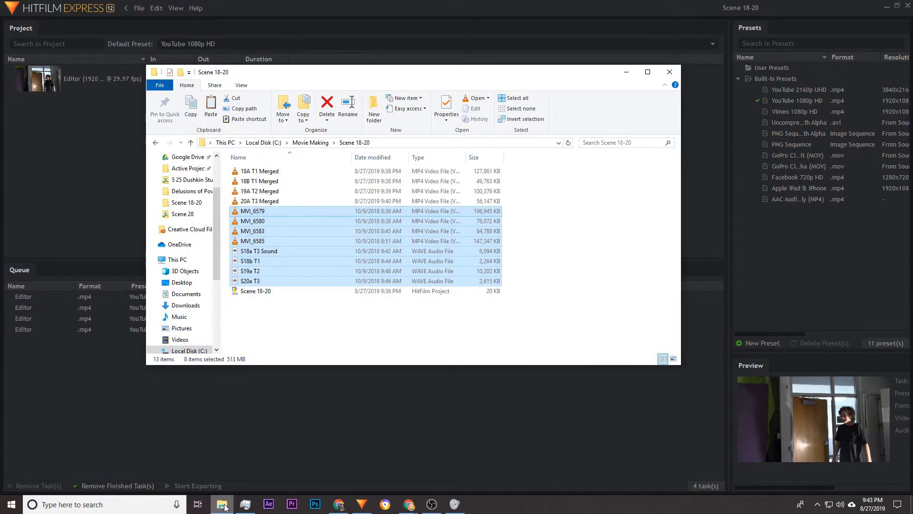
click(318, 338)
click(302, 172)
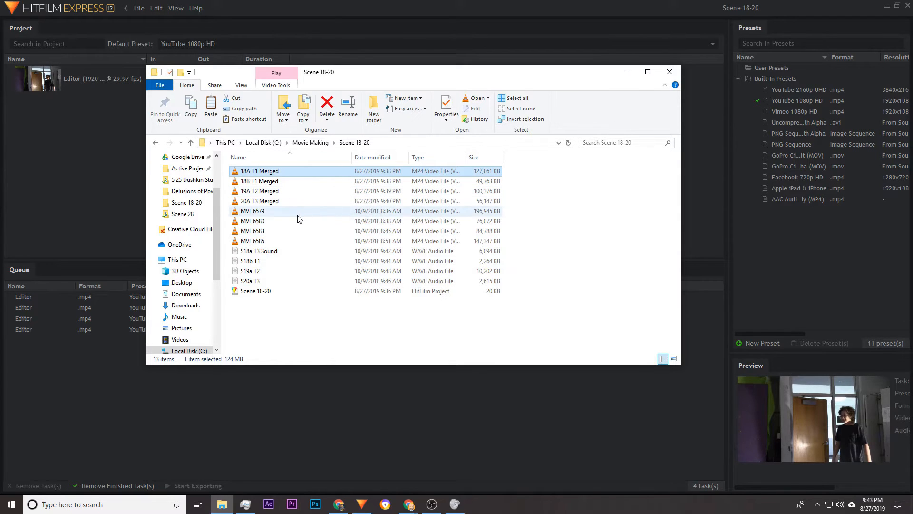
Return to HitFilm Express's editing workspace and create a media folder named "Unmerged".
click(341, 5)
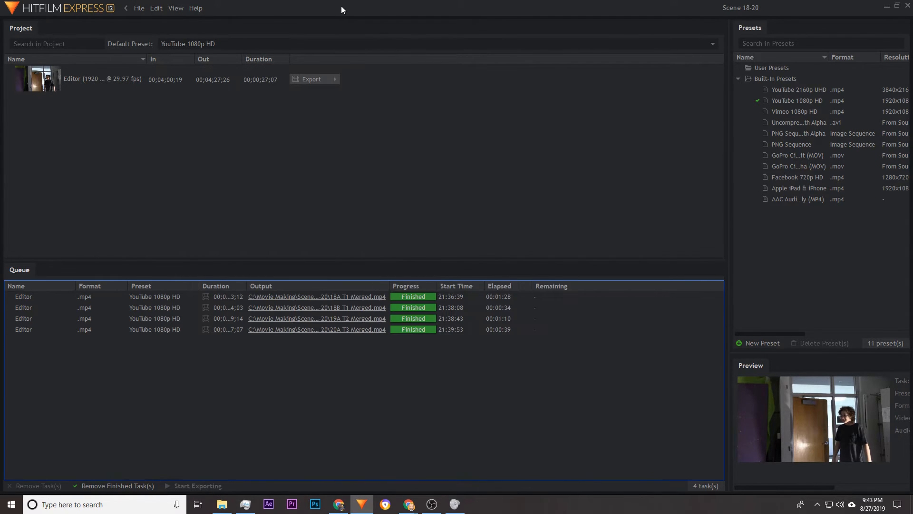
click(175, 8)
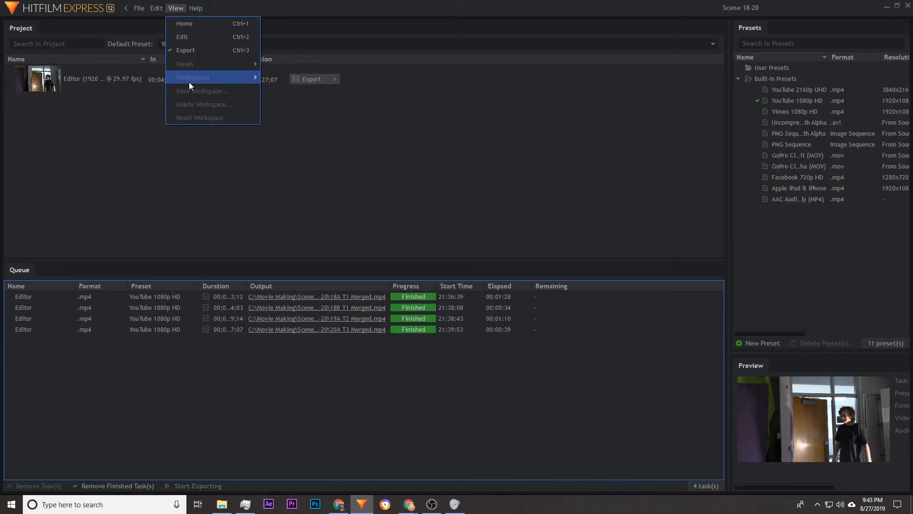
click(192, 37)
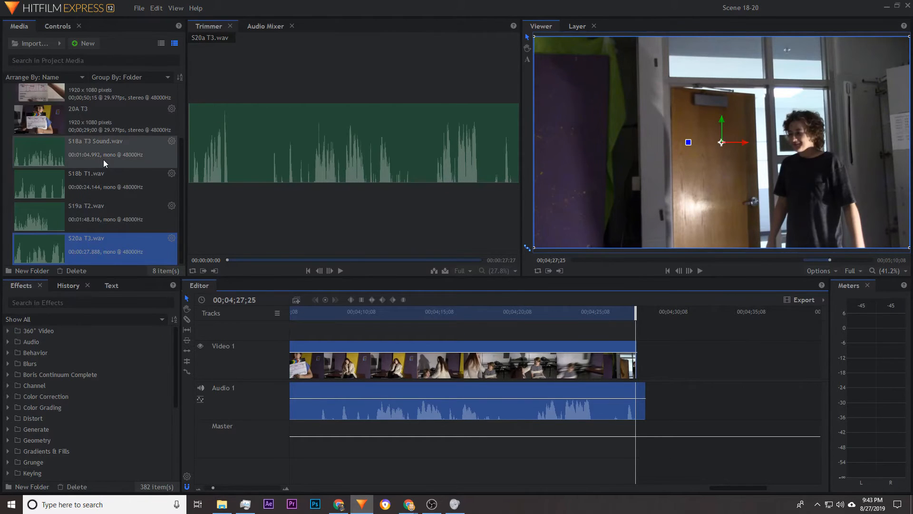
scroll(103, 159, up, 2)
click(90, 99)
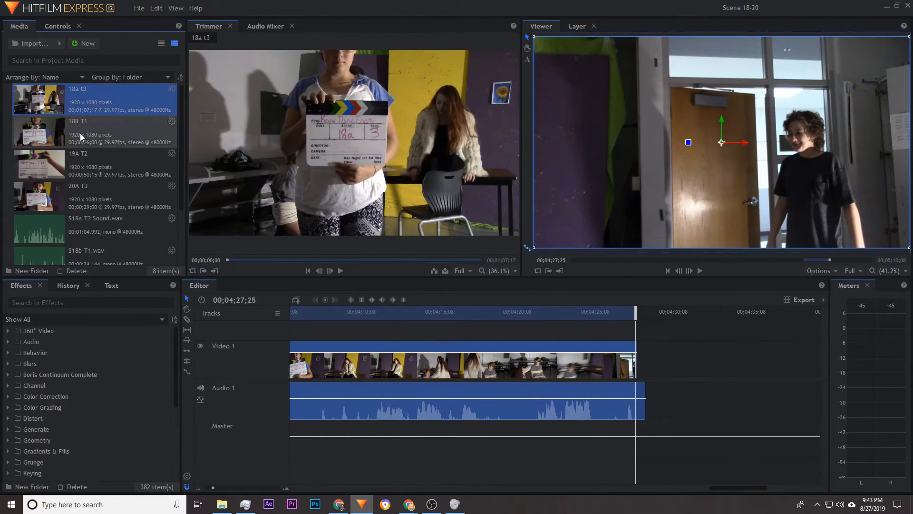
click(29, 270)
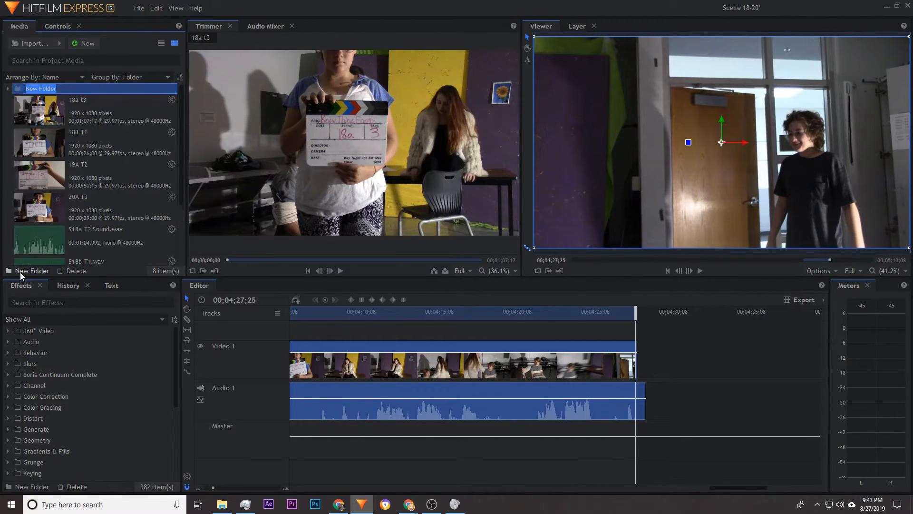
text(Unmerged)
key(Return)
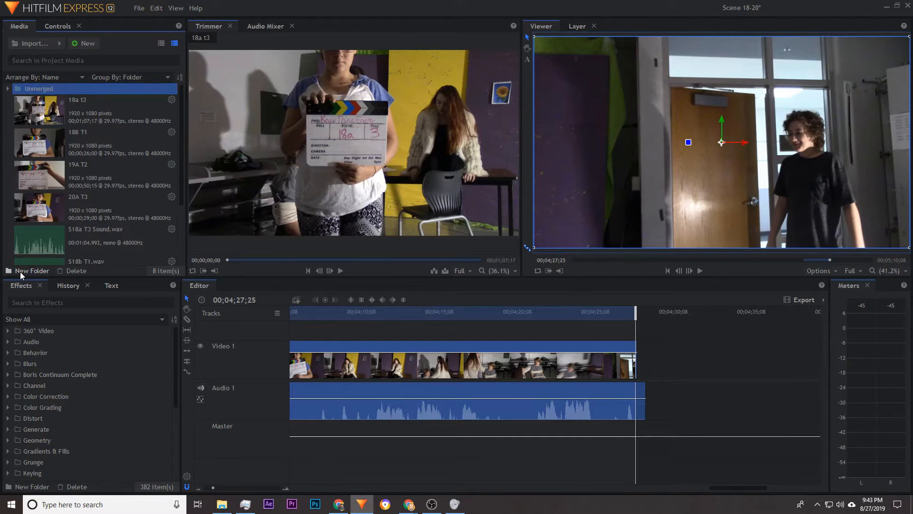
Move all the original video clips and WAV sound files, from 18a t3 through S20a T3.wav, into the Unmerged folder and collapse it.
click(36, 113)
scroll(36, 113, down, 3)
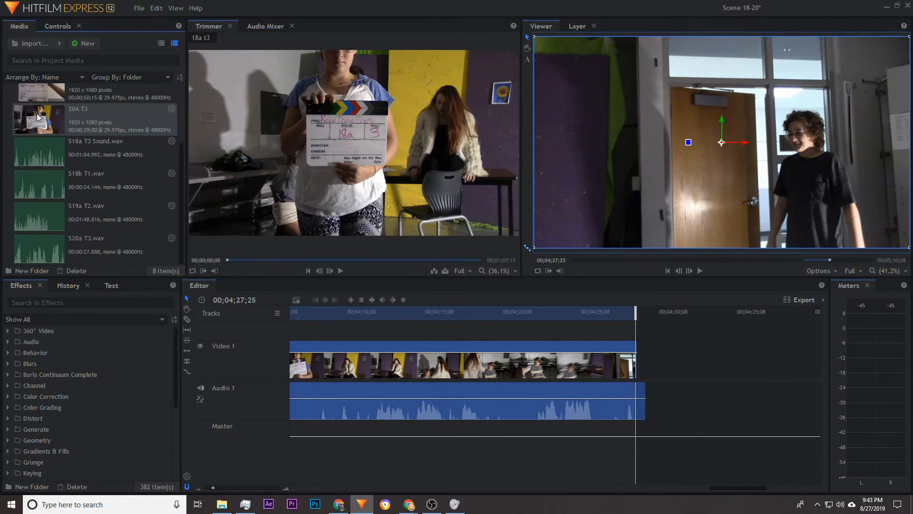
shift+click(45, 239)
scroll(62, 169, up, 3)
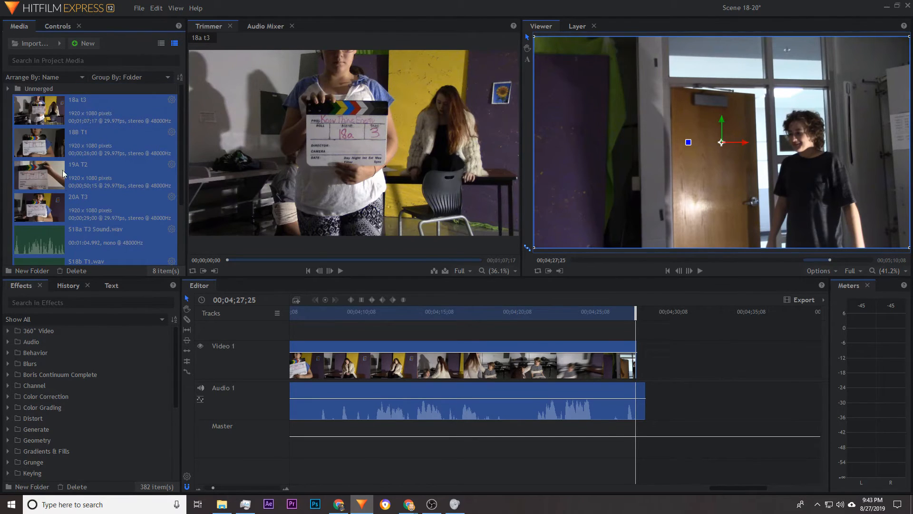
drag(62, 97, 45, 89)
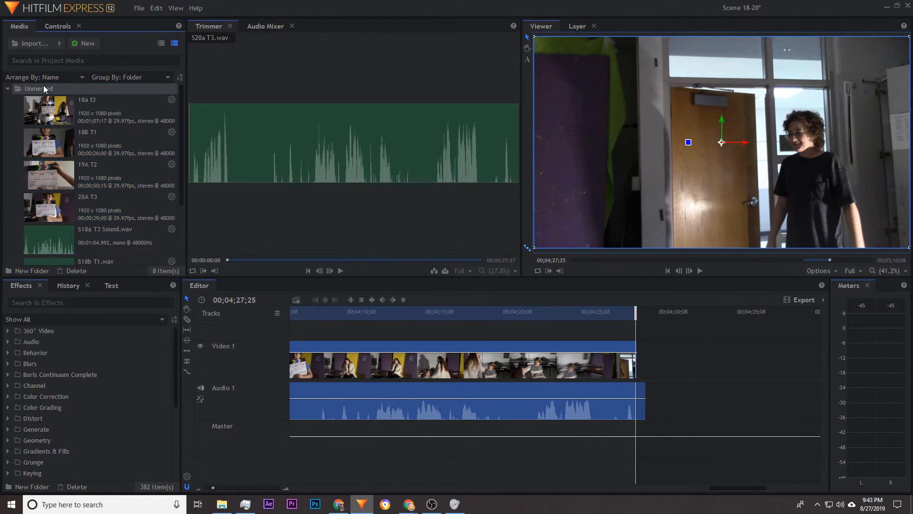
click(8, 89)
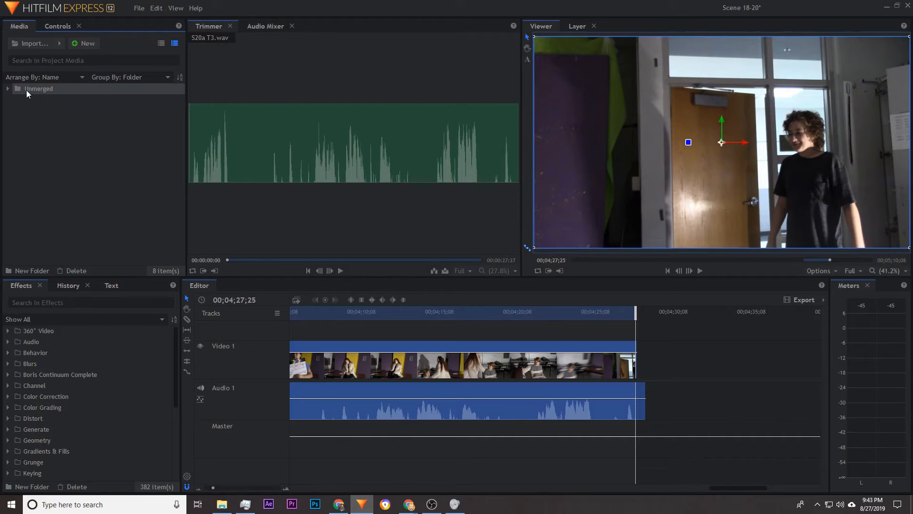
Import the 18A T1, 18B T1, 19A T2 and 20A T3 Merged videos from File Explorer into the project media, outside the Unmerged folder.
click(222, 504)
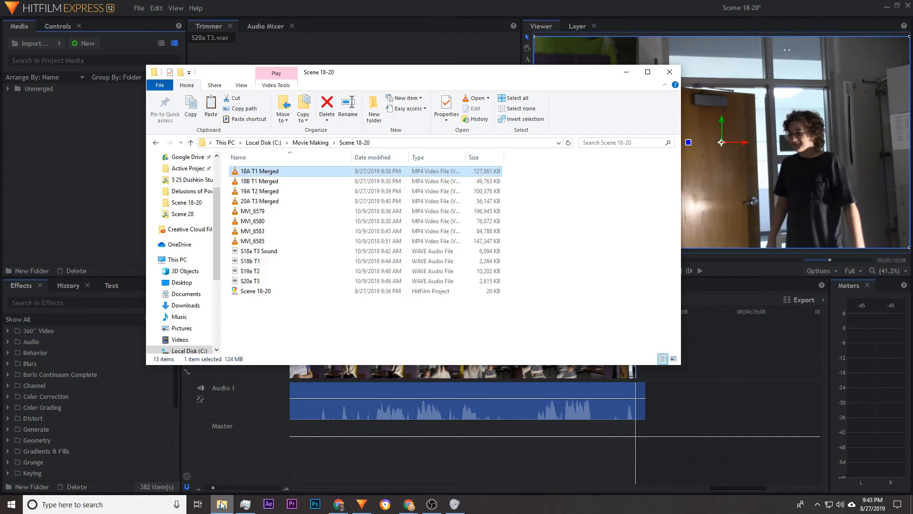
shift+click(264, 201)
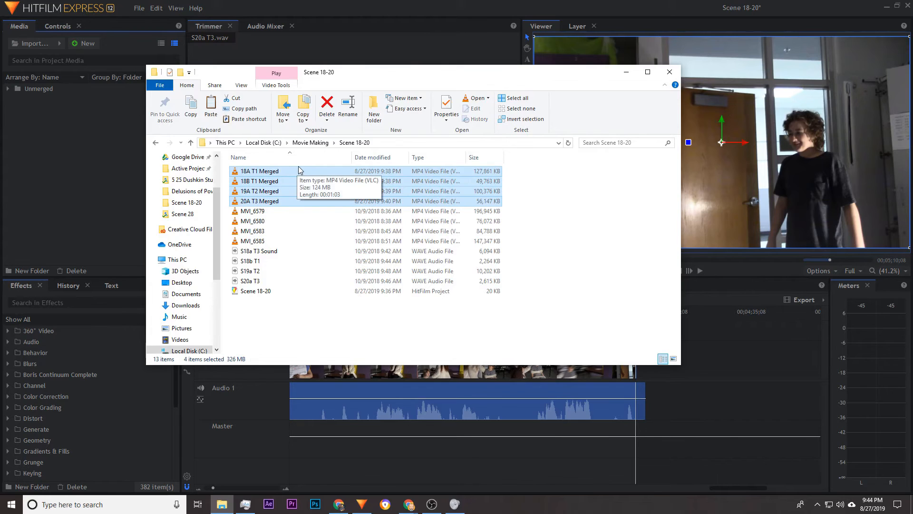
drag(299, 170, 72, 161)
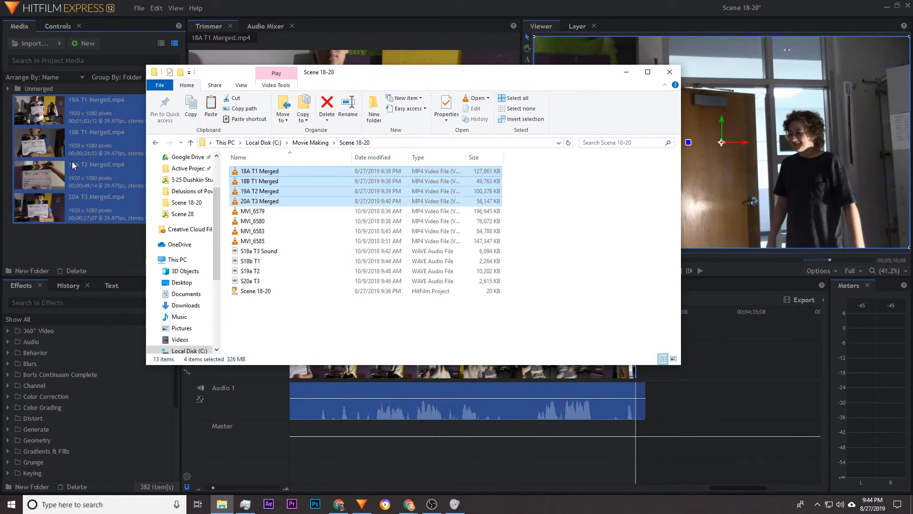
click(253, 7)
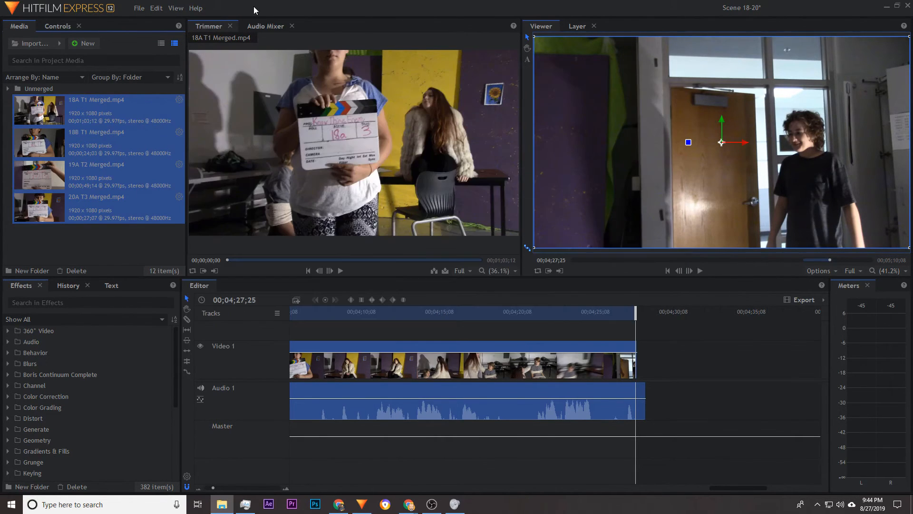
click(144, 234)
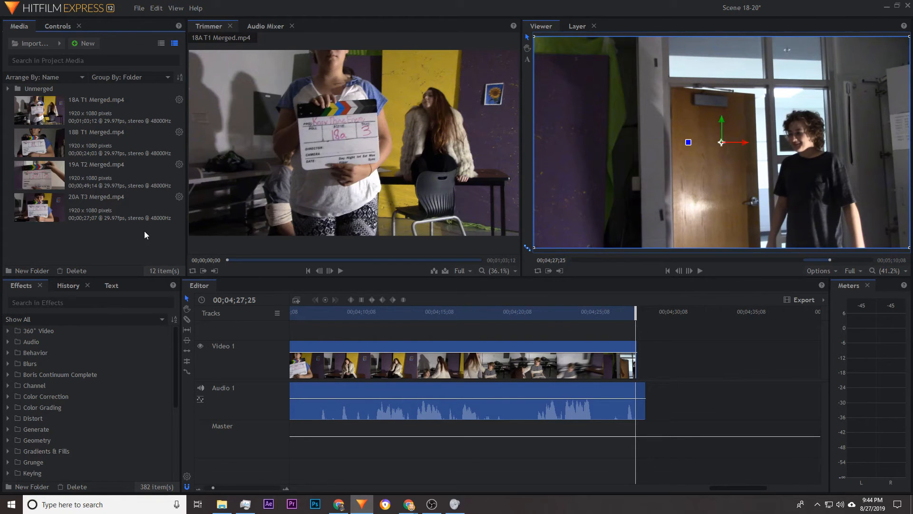
click(8, 89)
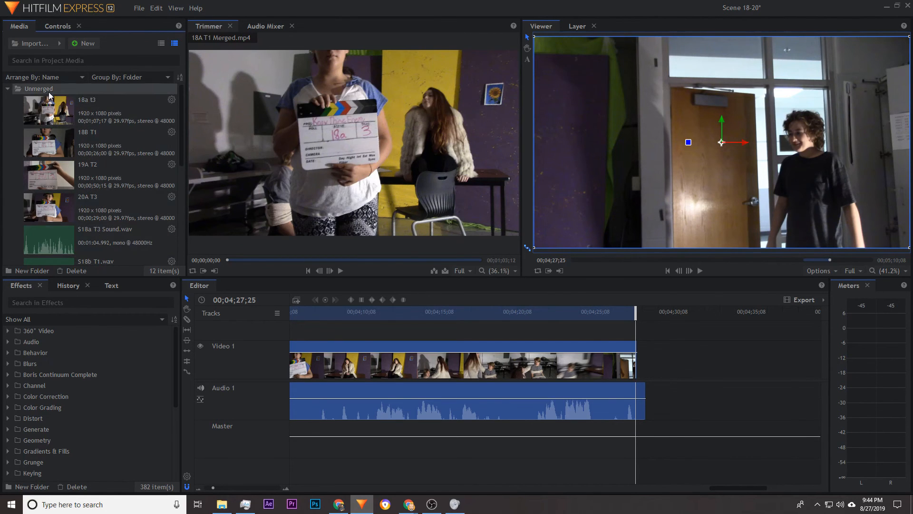
click(7, 88)
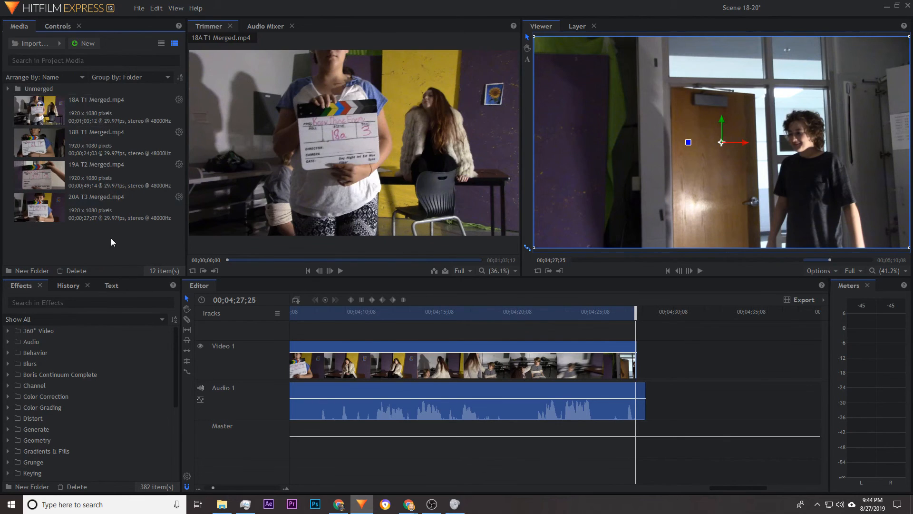